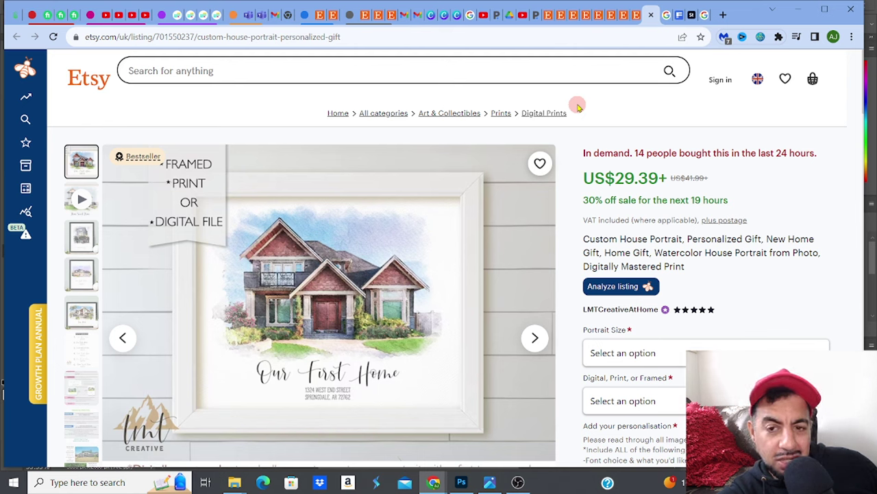
# Compare the Etsy custom watercolor portrait listing, the original house.jpg photo and the finished watercolor house in Photoshop, inspecting its details up close
pyautogui.click(561, 20)
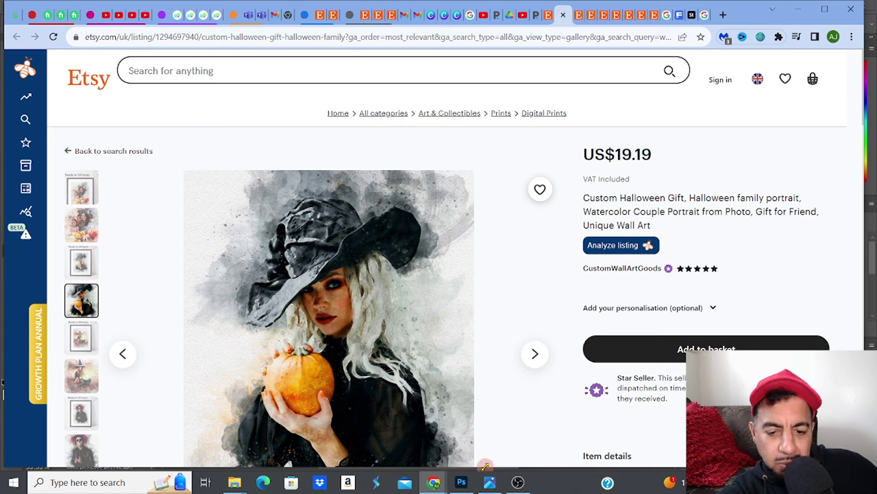
pyautogui.click(463, 483)
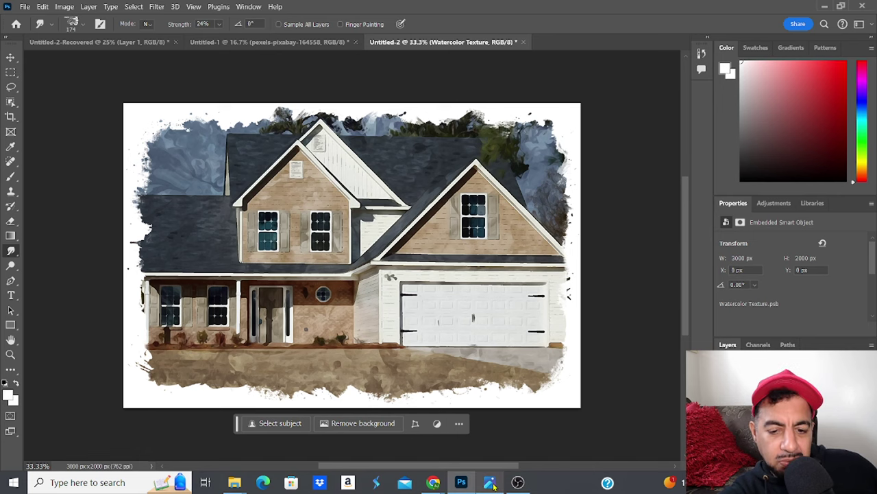
pyautogui.click(490, 482)
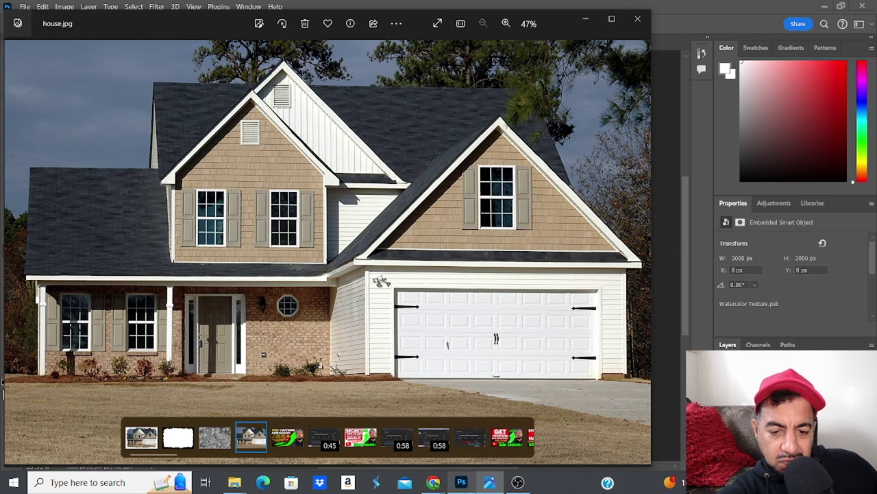
pyautogui.click(461, 482)
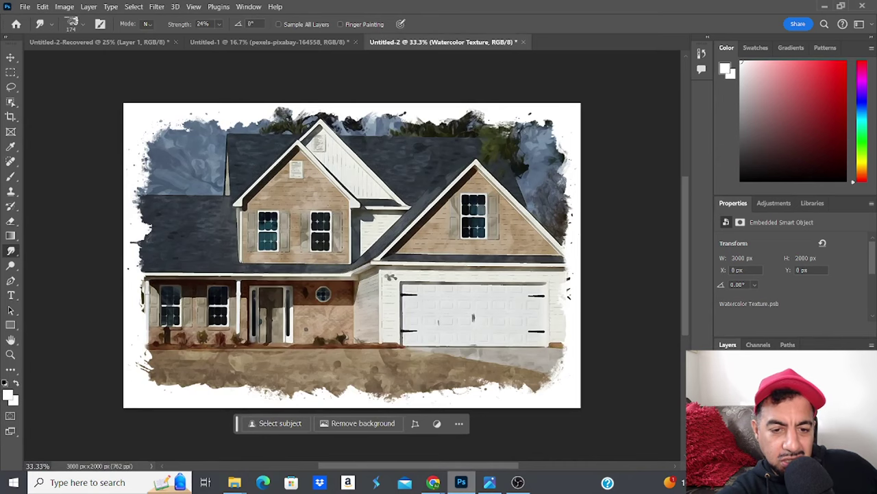
pyautogui.hotkey('ctrl', '+')
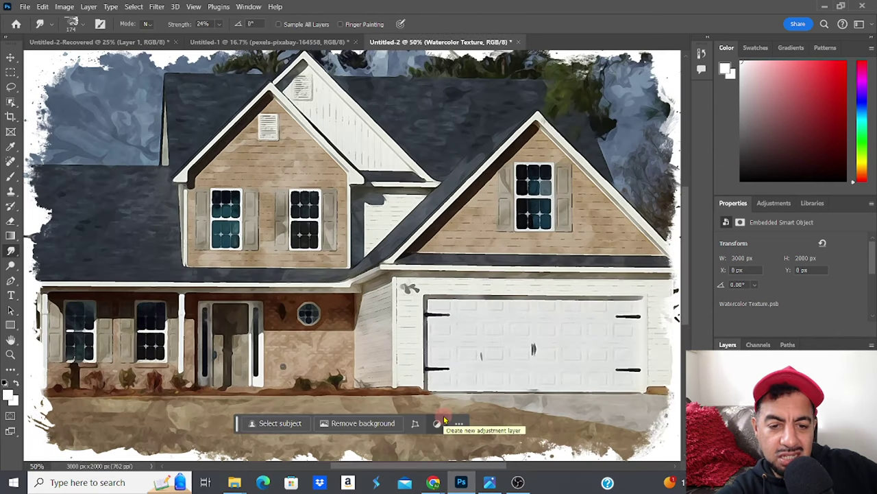
pyautogui.hotkey('ctrl', '+')
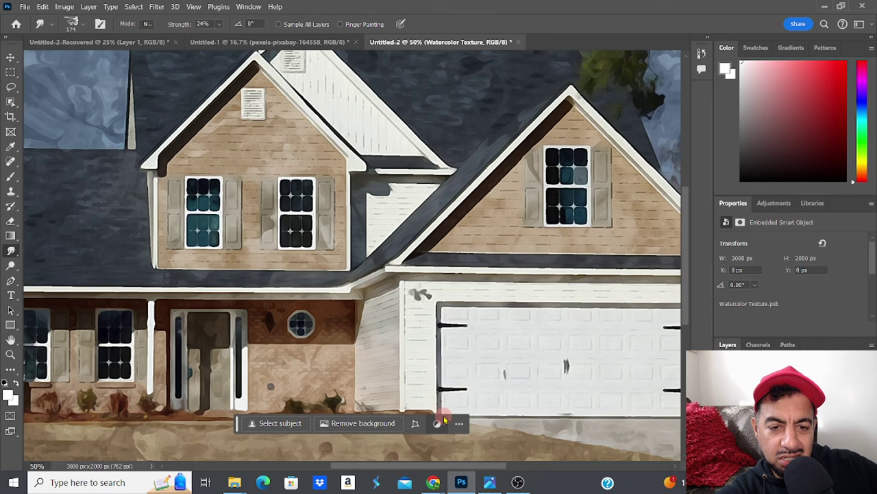
pyautogui.press('v')
pyautogui.hotkey('ctrl', '+')
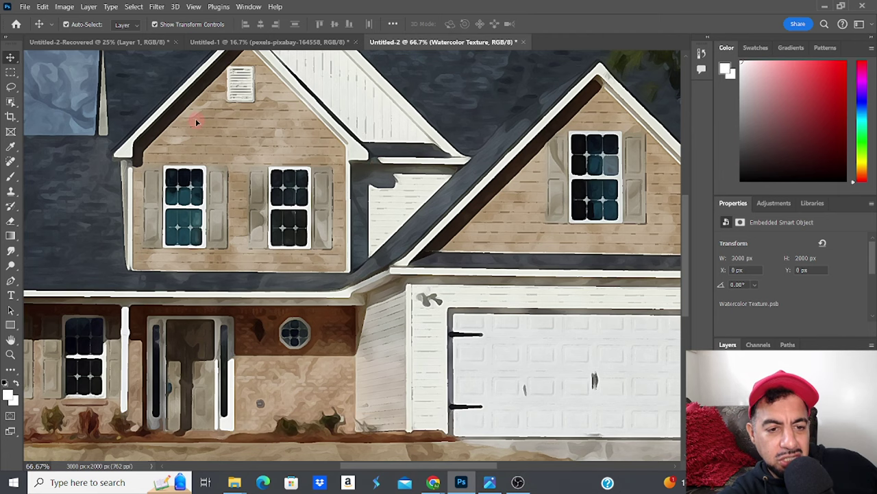
pyautogui.moveTo(196, 122); pyautogui.dragTo(299, 196)
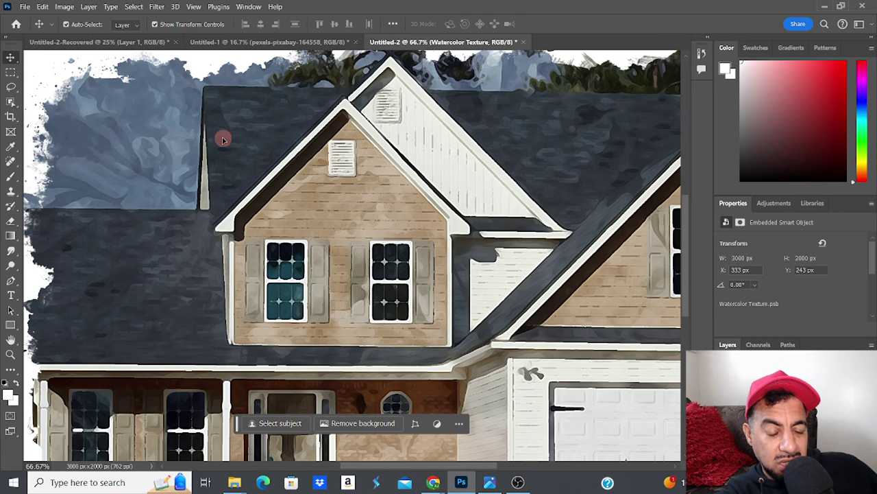
# Create a new 3000 x 2000 pixel landscape document with a resolution of 300 pixels/inch, RGB color and a white background
pyautogui.hotkey('ctrl', 'n')
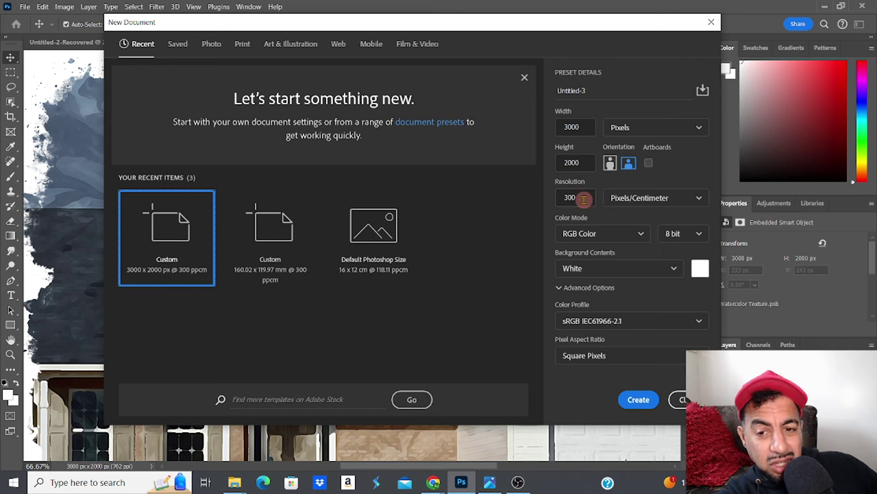
pyautogui.click(623, 198)
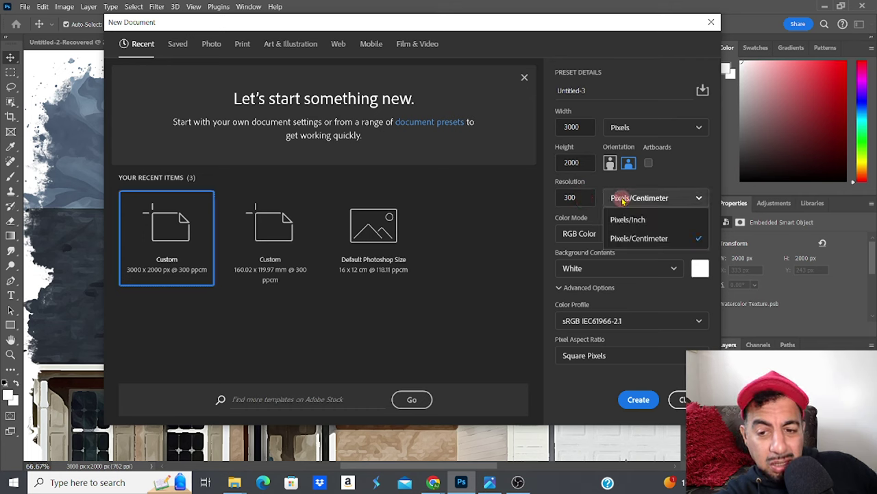
pyautogui.click(624, 219)
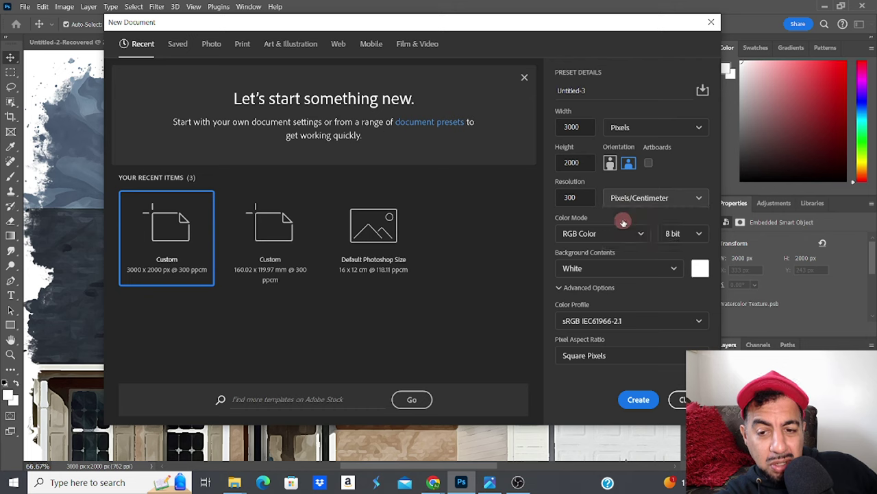
pyautogui.moveTo(574, 200)
pyautogui.mouseDown()
pyautogui.moveTo(582, 196)
pyautogui.moveTo(560, 198)
pyautogui.mouseUp()
pyautogui.write('3')
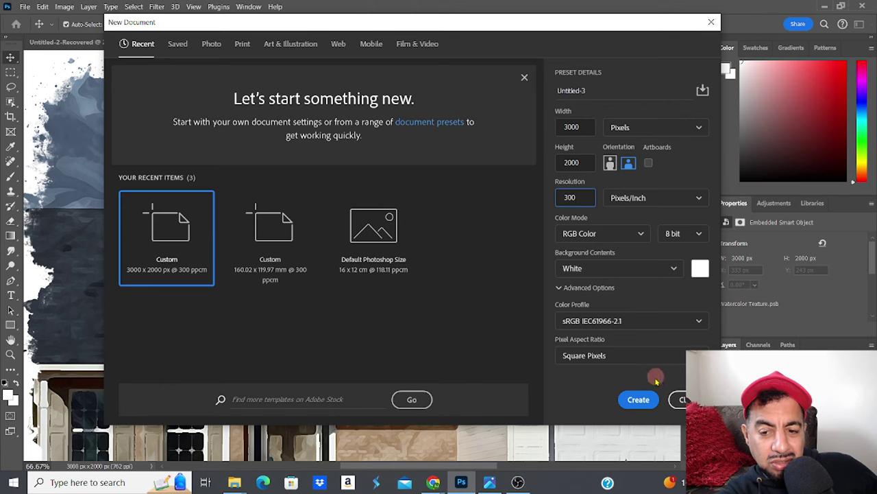
pyautogui.click(638, 401)
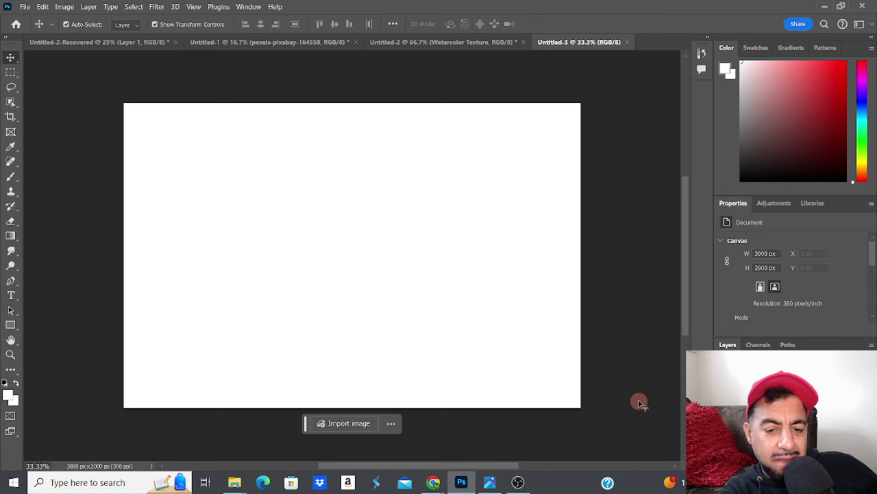
# Place the house image from Downloads as an embedded layer and enlarge it to about 24.66% to fill the canvas
pyautogui.click(24, 7)
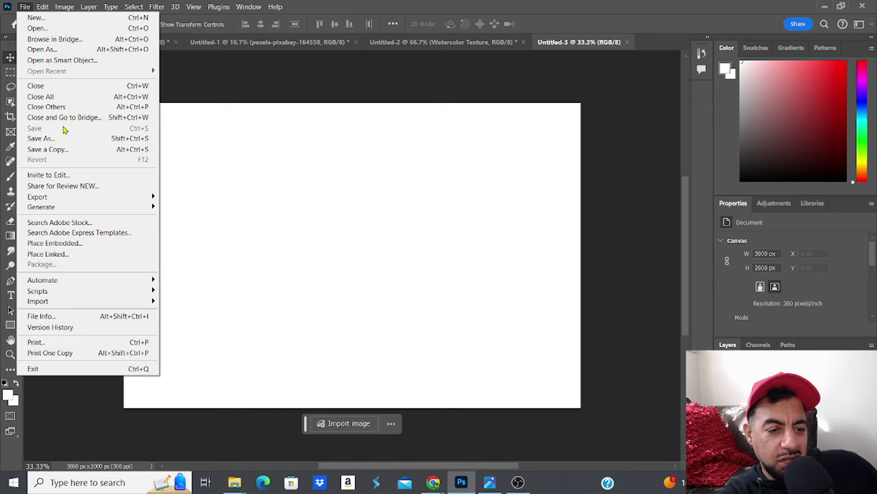
pyautogui.click(79, 243)
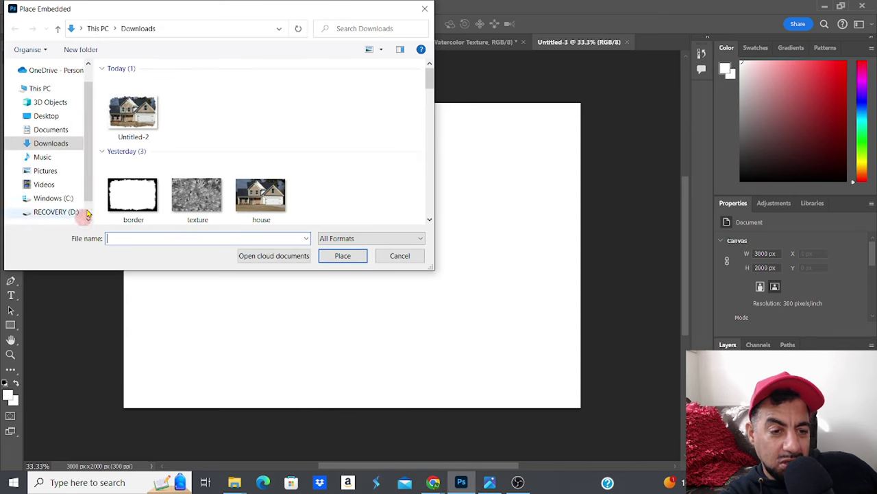
pyautogui.click(270, 196)
pyautogui.click(334, 255)
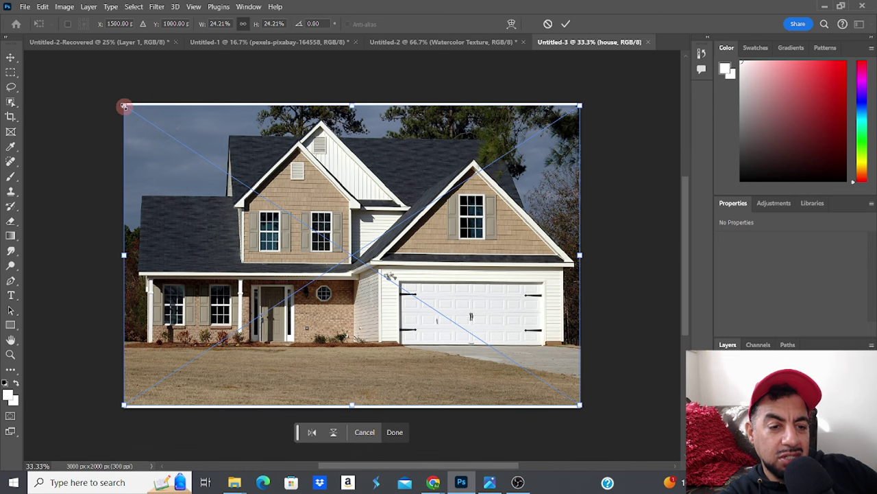
pyautogui.moveTo(123, 106); pyautogui.dragTo(121, 103)
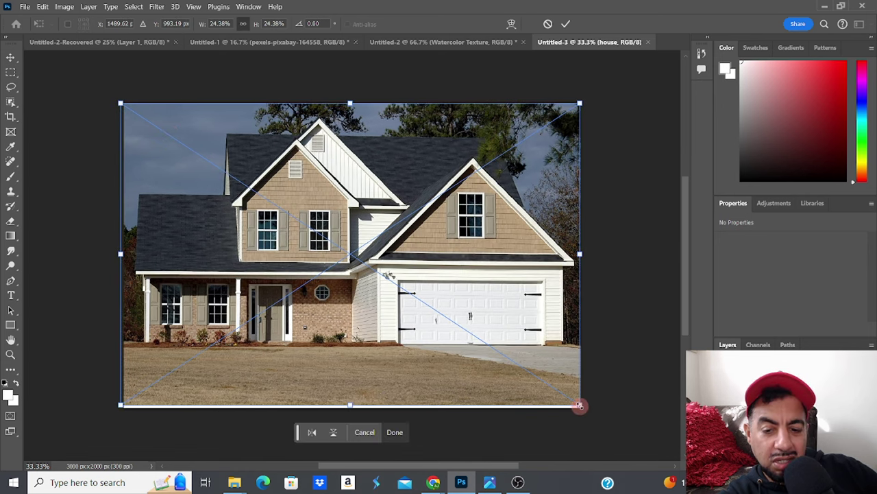
pyautogui.moveTo(579, 405); pyautogui.dragTo(586, 408)
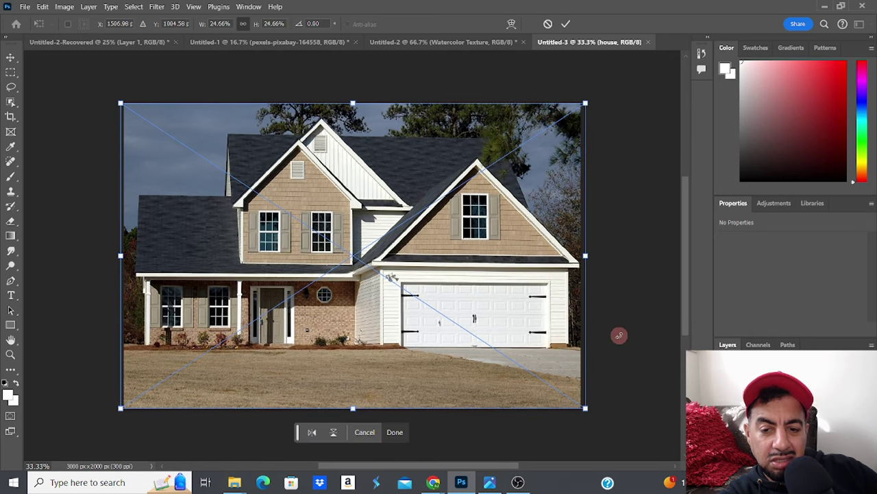
pyautogui.press('Return')
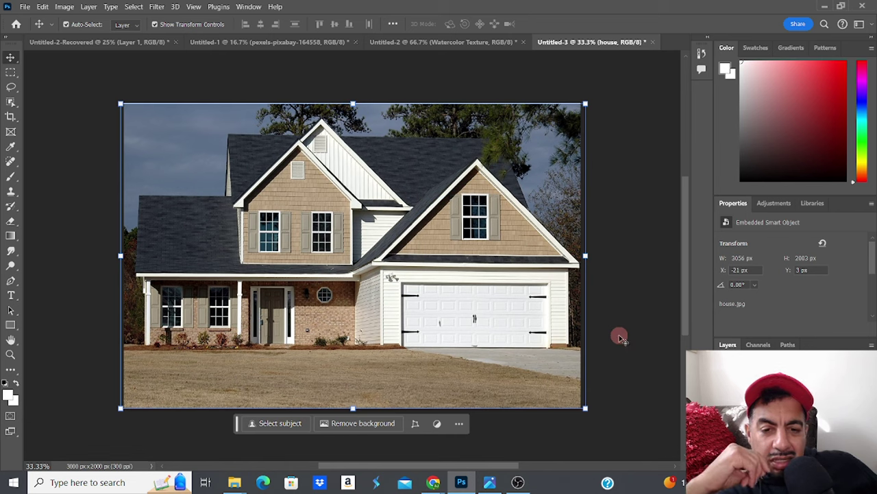
# Add a layer mask to the house layer
pyautogui.click(619, 336)
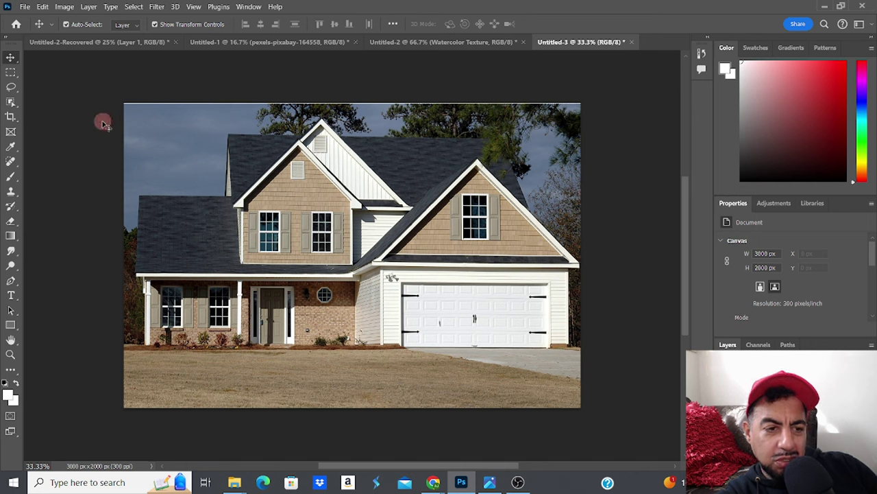
pyautogui.click(243, 170)
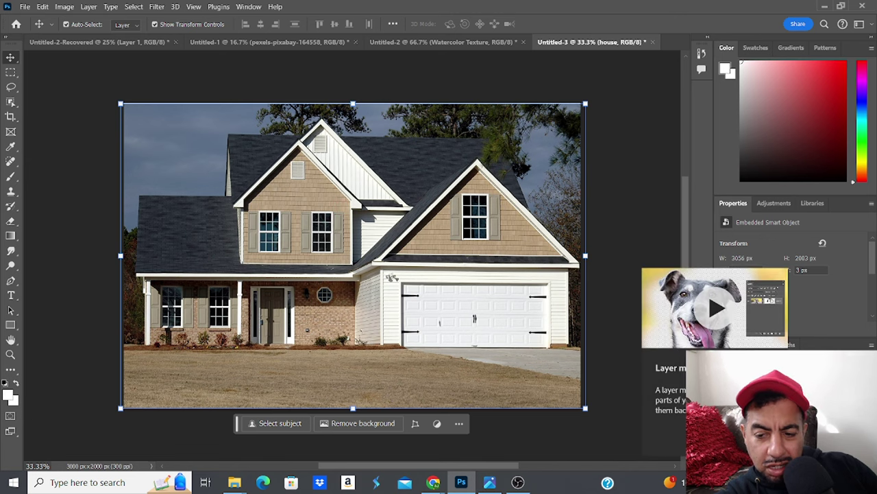
pyautogui.click(795, 464)
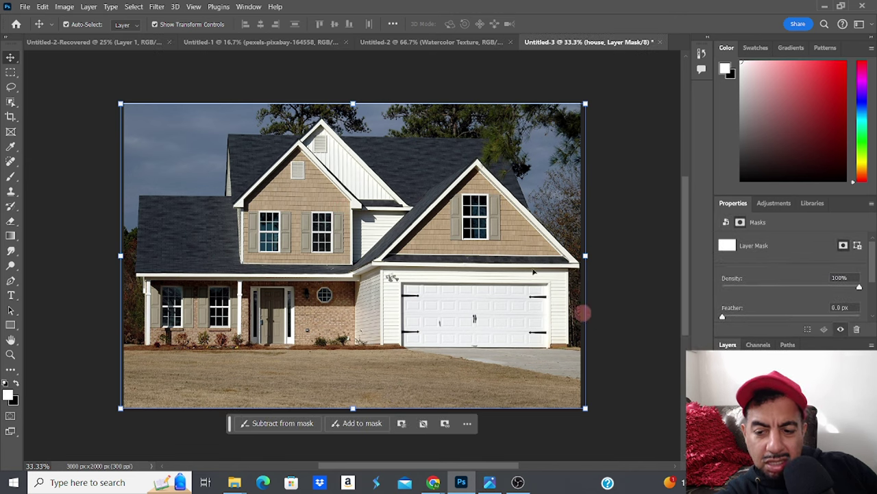
# Place the texture image from Downloads as an embedded layer over the house
pyautogui.click(24, 7)
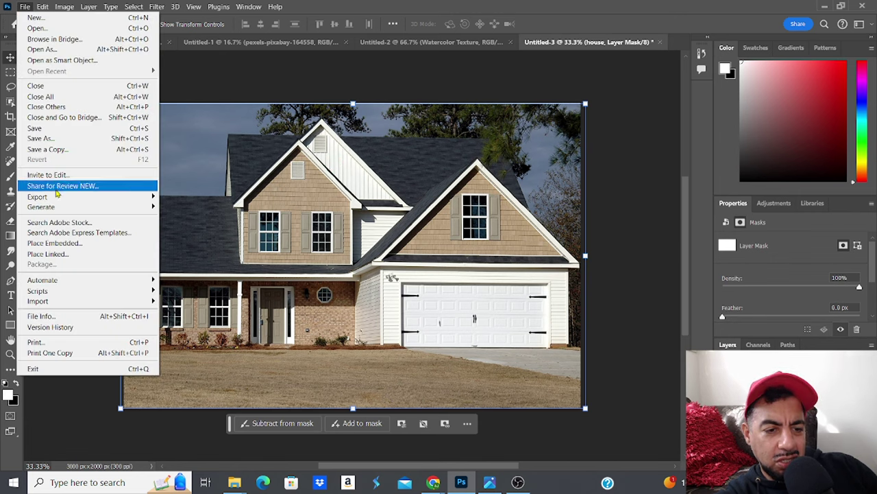
pyautogui.moveTo(58, 199)
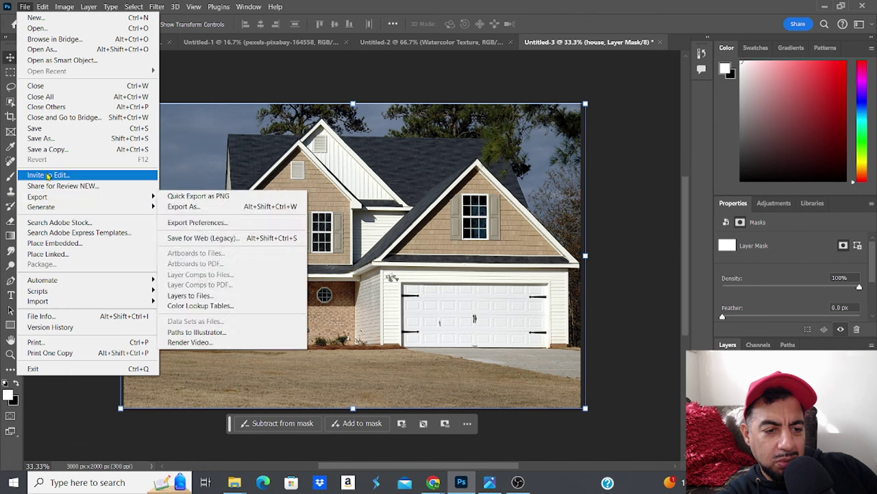
pyautogui.click(53, 245)
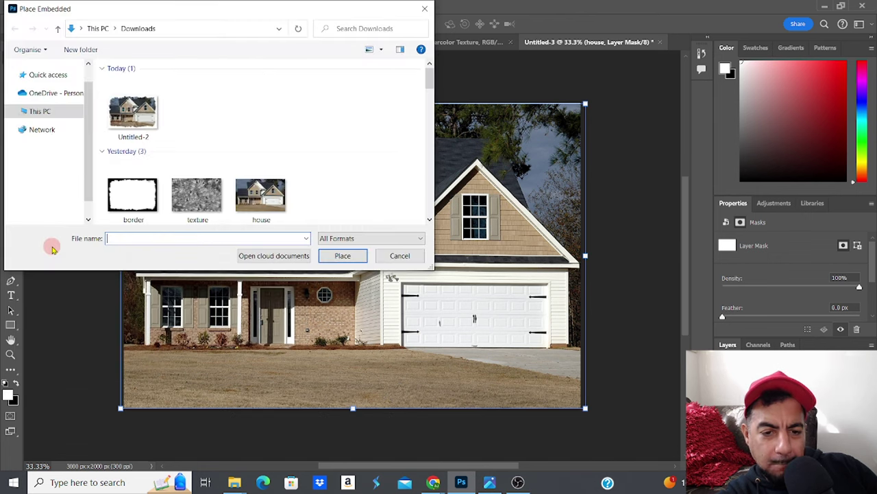
pyautogui.click(197, 198)
pyautogui.click(334, 255)
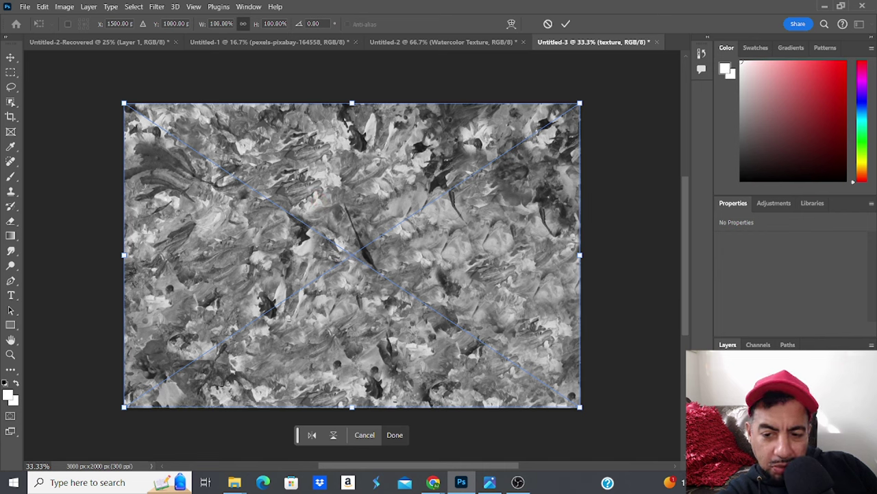
# Set the texture layer's blend mode to Overlay with 51% opacity and commit its placement
pyautogui.click(747, 375)
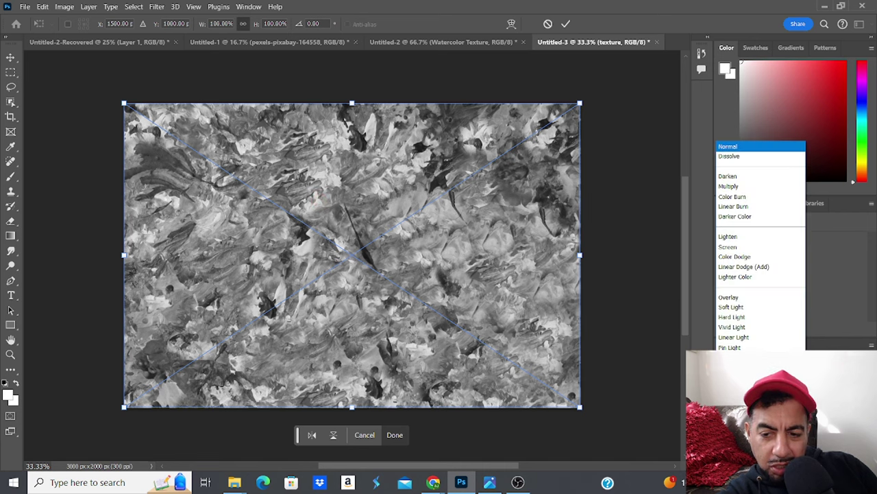
pyautogui.click(746, 307)
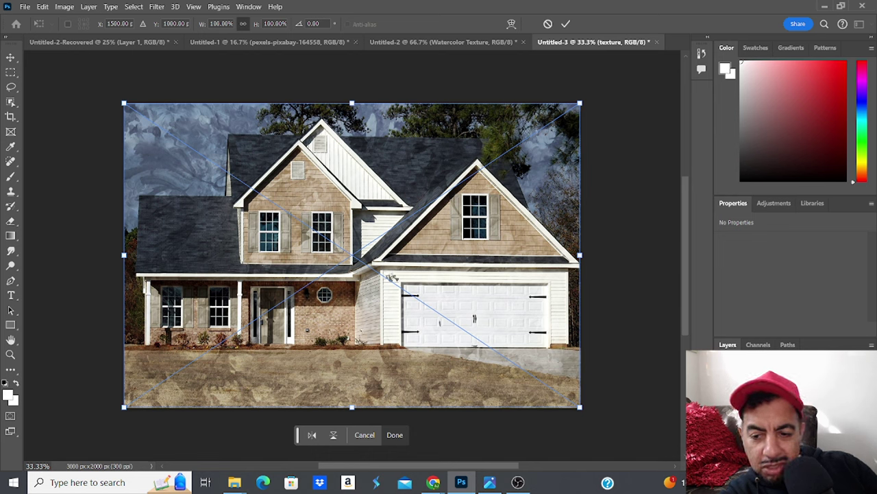
pyautogui.press('Return')
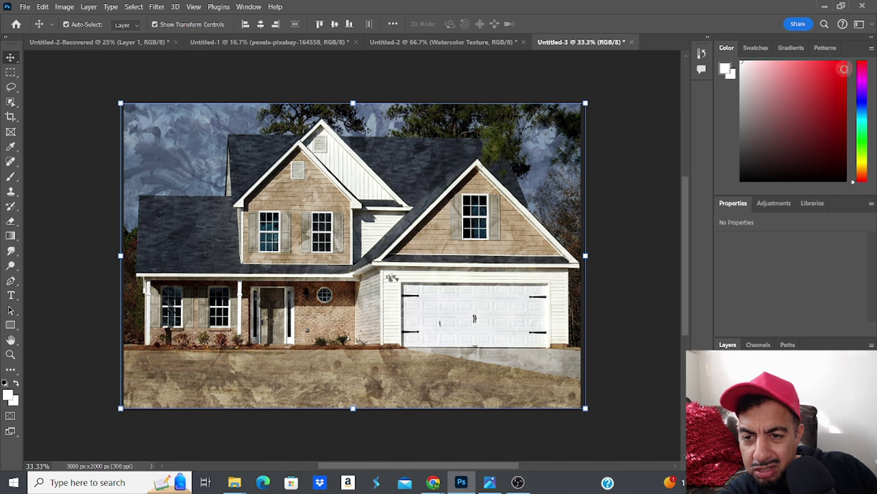
# Undock the Layers panel, widen it and move it closer to the canvas
pyautogui.moveTo(821, 339); pyautogui.dragTo(813, 65)
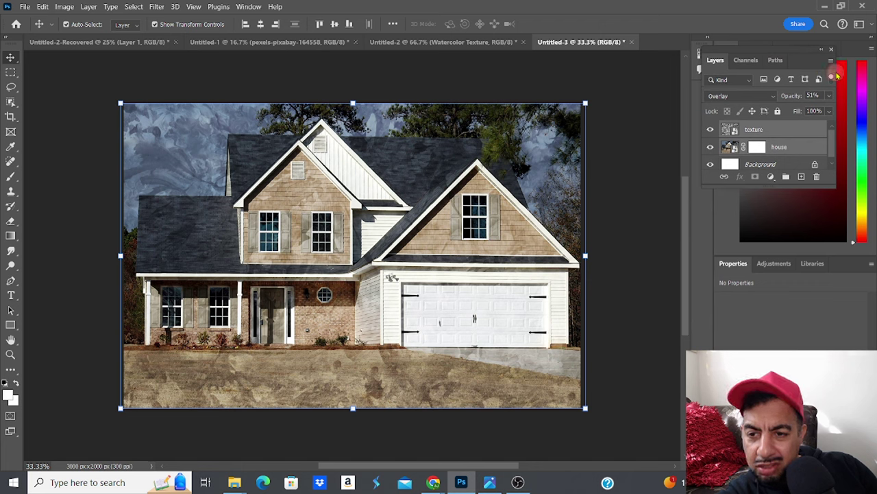
pyautogui.moveTo(838, 72); pyautogui.dragTo(865, 73)
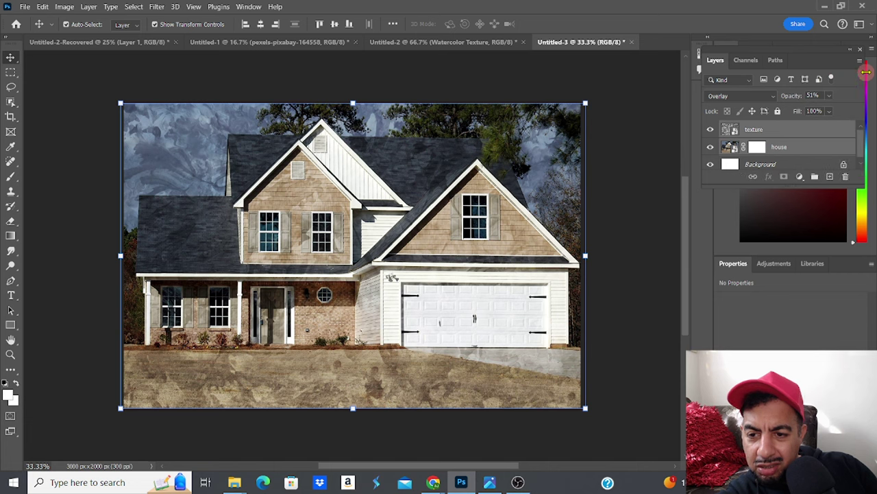
pyautogui.moveTo(812, 62); pyautogui.dragTo(764, 62)
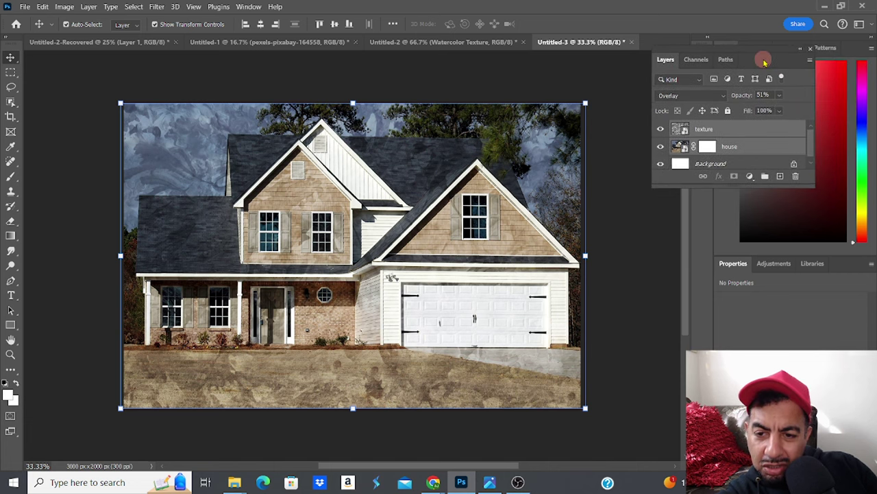
# Combine the selected texture and house layers into a single smart object
pyautogui.rightClick(733, 133)
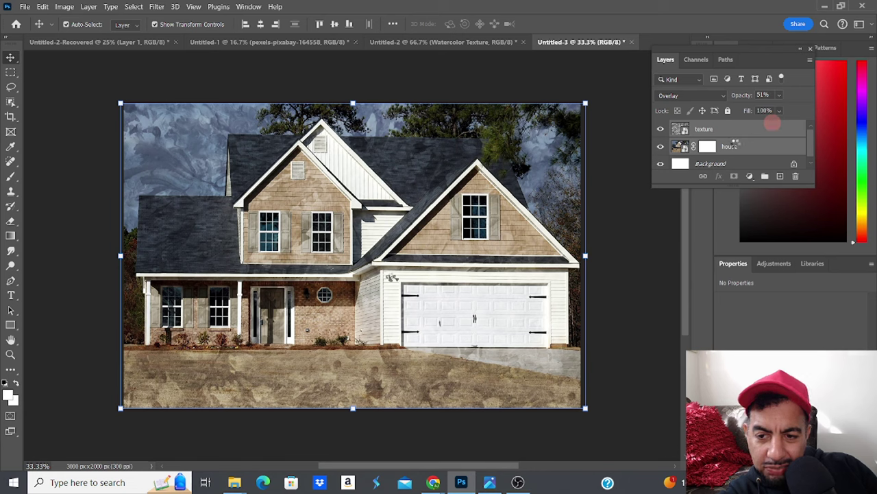
pyautogui.hotkey('ctrl', 'e')
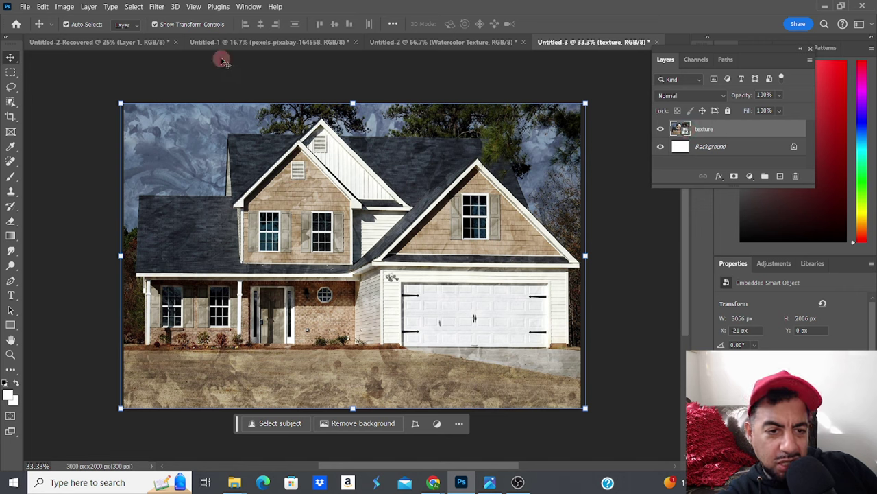
# Apply the Filter Gallery's Cutout effect to the house smart object with 7 levels, edge simplicity 8 and edge fidelity 2
pyautogui.click(157, 8)
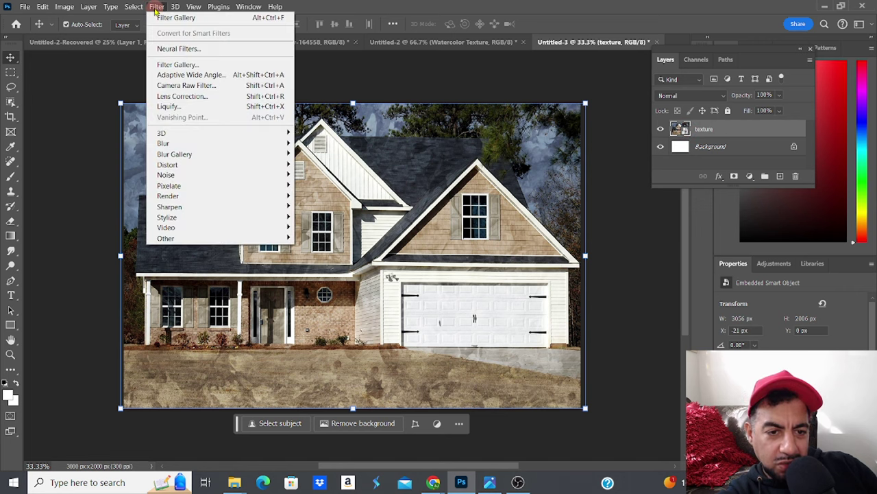
pyautogui.click(171, 67)
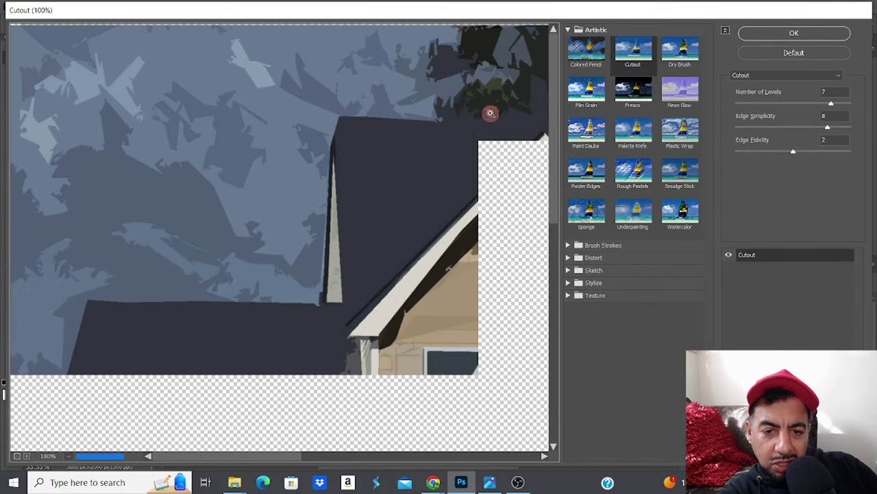
pyautogui.keyDown('alt'); pyautogui.click(491, 113); pyautogui.keyUp('alt')
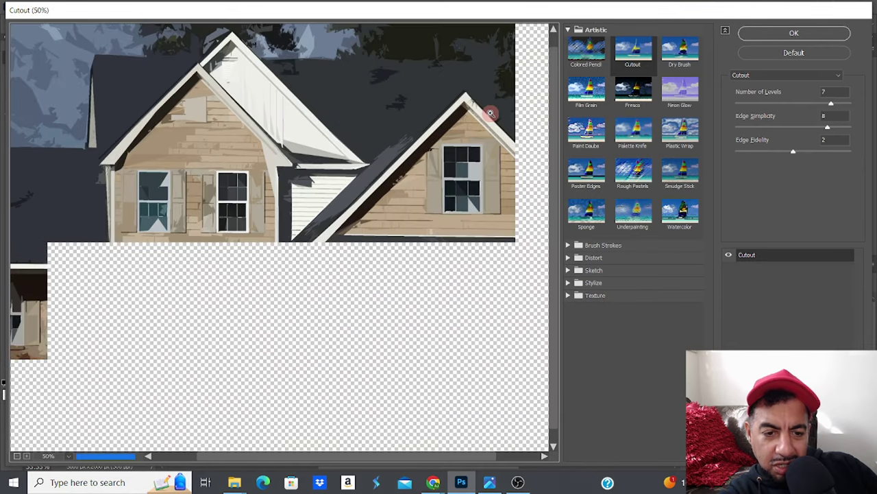
pyautogui.keyDown('ctrl'); pyautogui.click(491, 113); pyautogui.keyUp('ctrl')
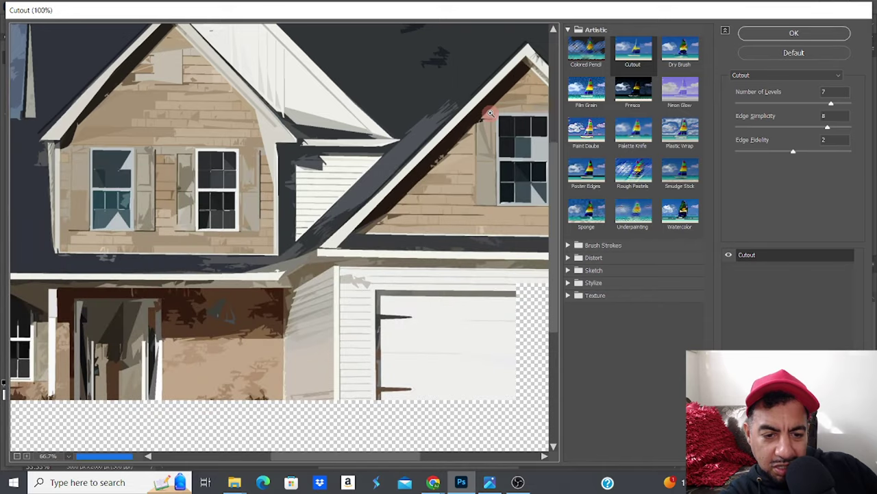
pyautogui.keyDown('ctrl'); pyautogui.click(491, 113); pyautogui.keyUp('ctrl')
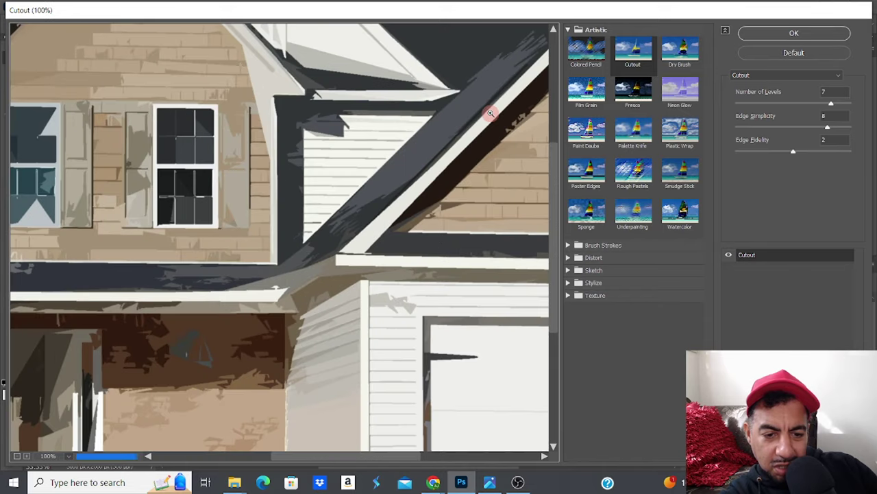
pyautogui.keyDown('alt'); pyautogui.click(490, 113); pyautogui.keyUp('alt')
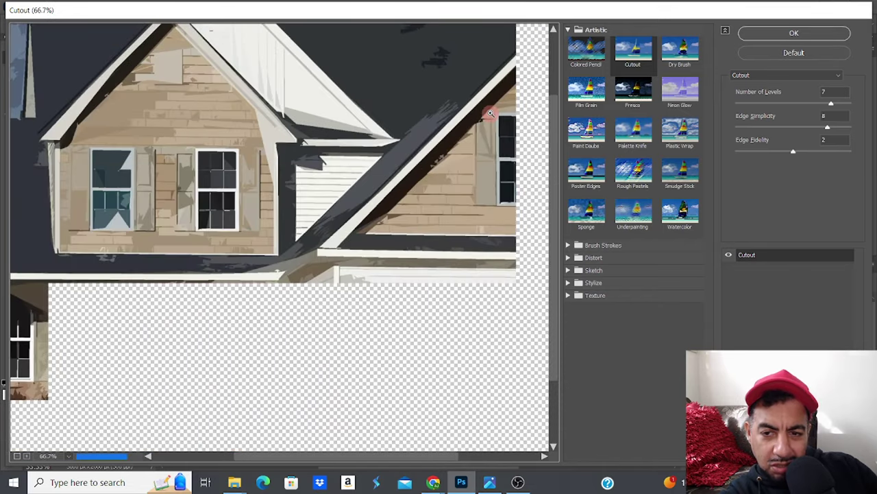
pyautogui.keyDown('alt'); pyautogui.click(491, 113); pyautogui.keyUp('alt')
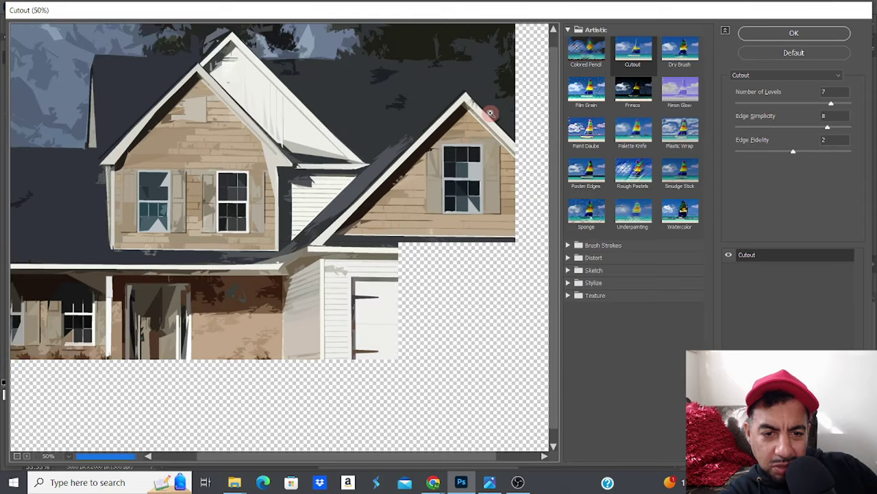
pyautogui.keyDown('alt'); pyautogui.click(491, 113); pyautogui.keyUp('alt')
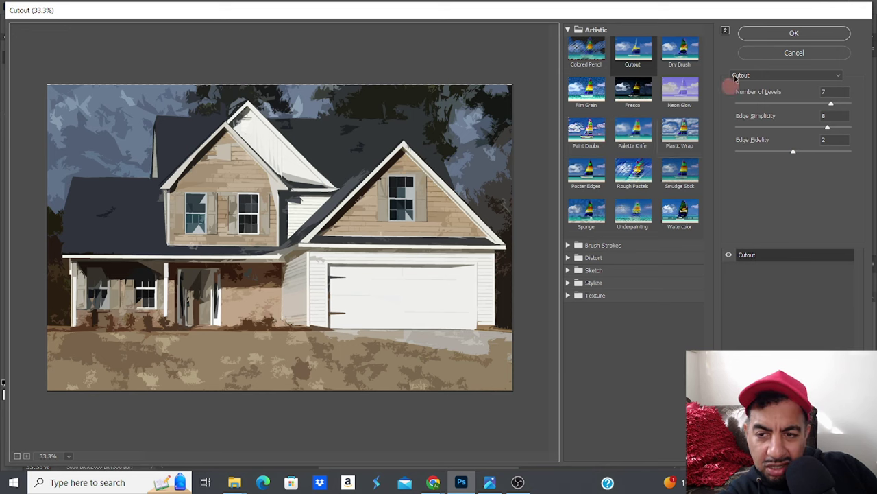
pyautogui.click(756, 34)
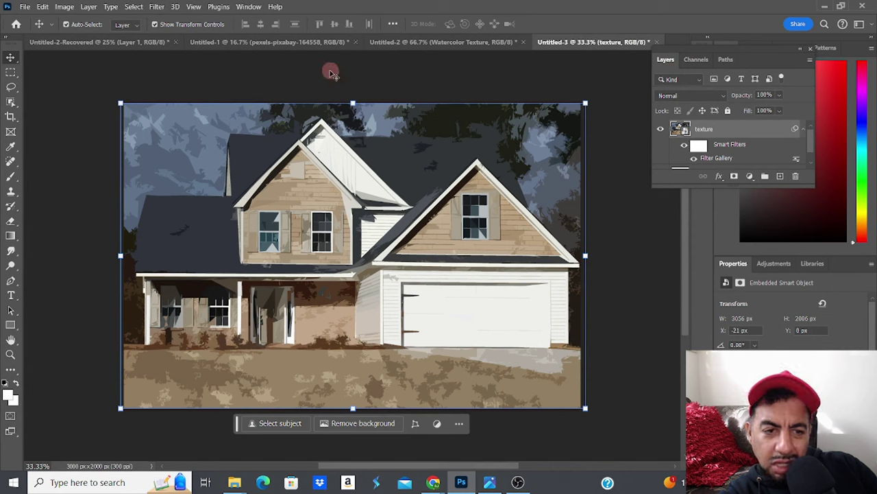
# Add a second Filter Gallery effect, Sponge, to the house with brush size 0, definition 0 and smoothness 9
pyautogui.click(157, 10)
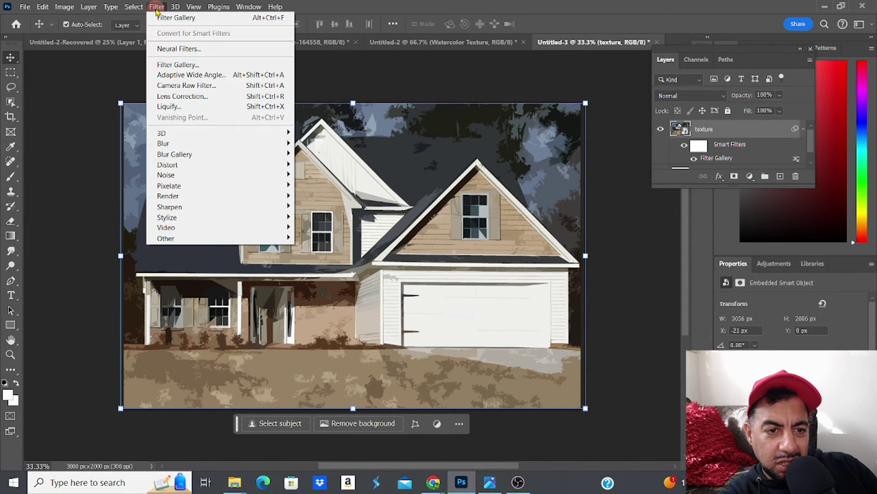
pyautogui.click(175, 68)
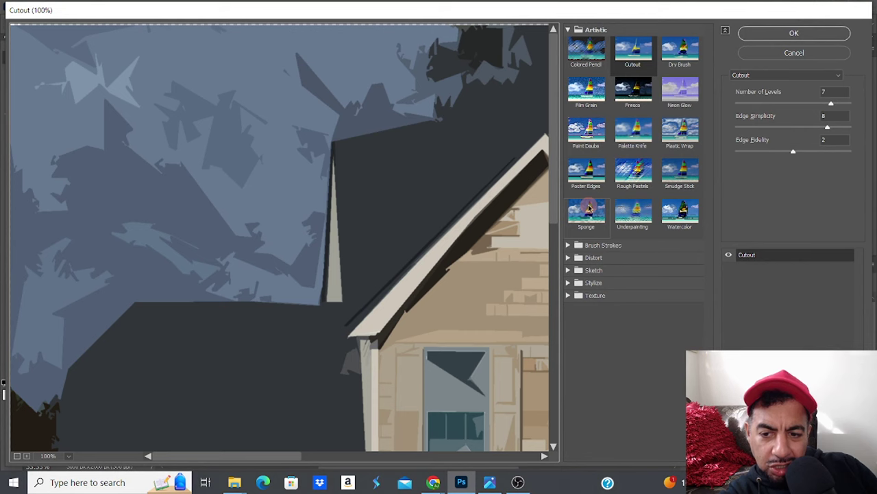
pyautogui.click(589, 208)
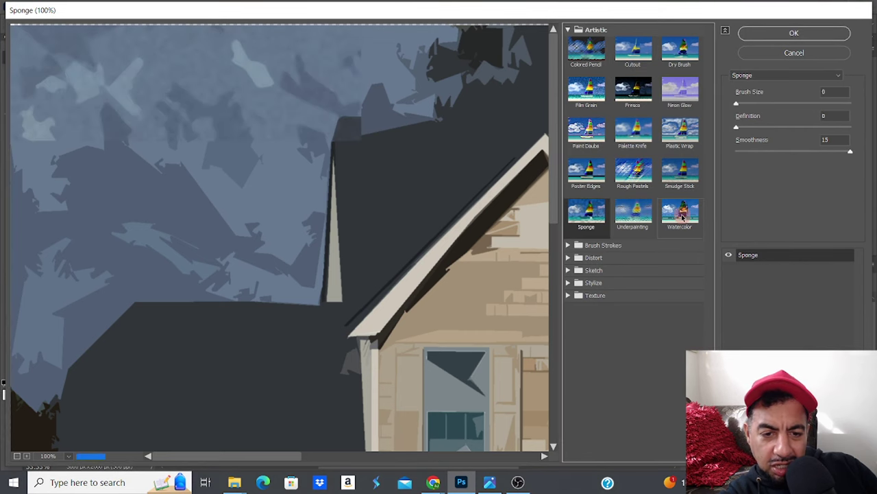
pyautogui.keyDown('alt'); pyautogui.click(461, 251); pyautogui.keyUp('alt')
pyautogui.keyDown('alt'); pyautogui.click(462, 251); pyautogui.keyUp('alt')
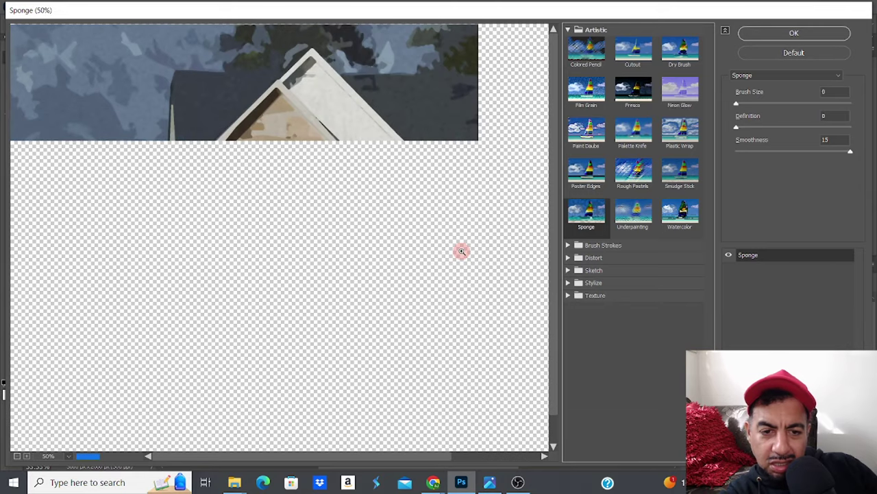
pyautogui.keyDown('alt'); pyautogui.click(461, 251); pyautogui.keyUp('alt')
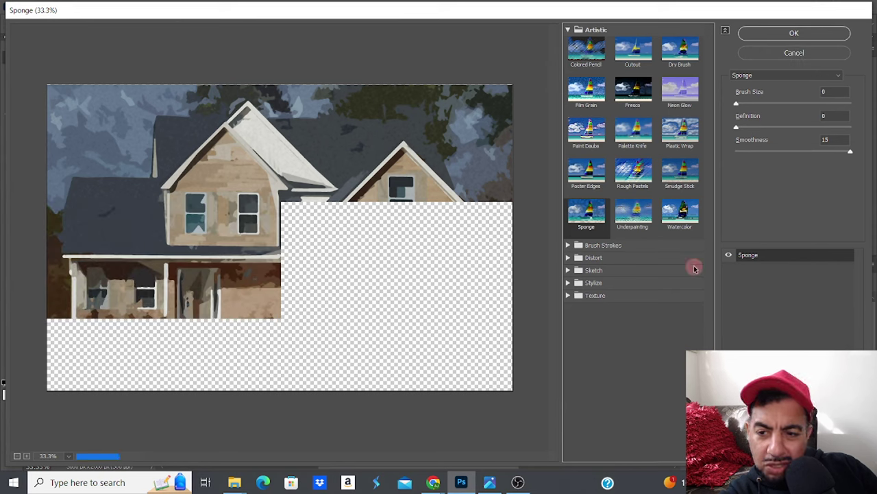
pyautogui.click(805, 153)
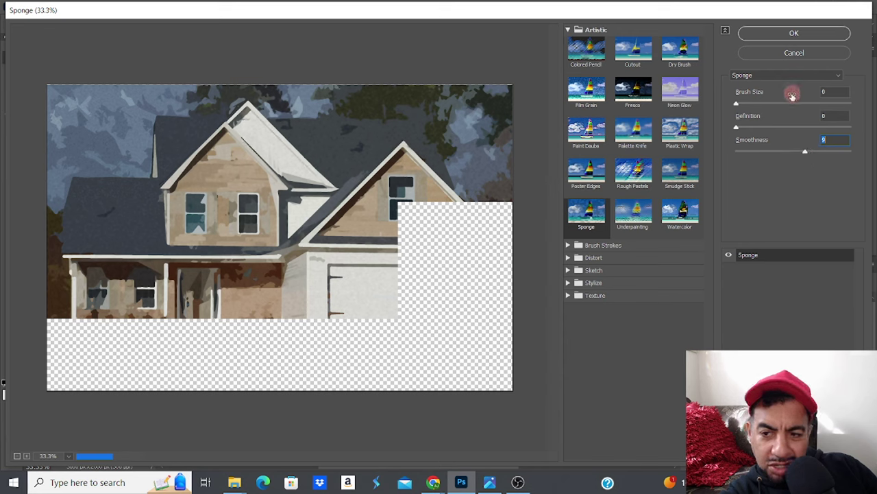
pyautogui.click(777, 39)
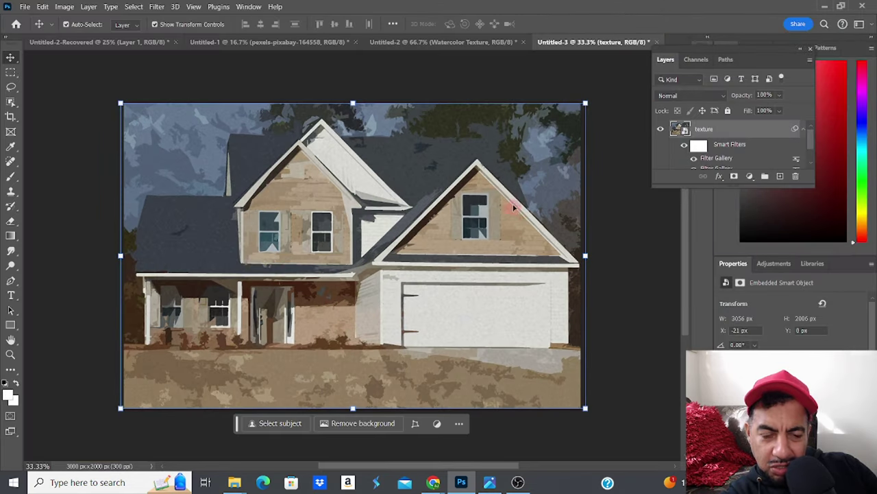
pyautogui.click(42, 6)
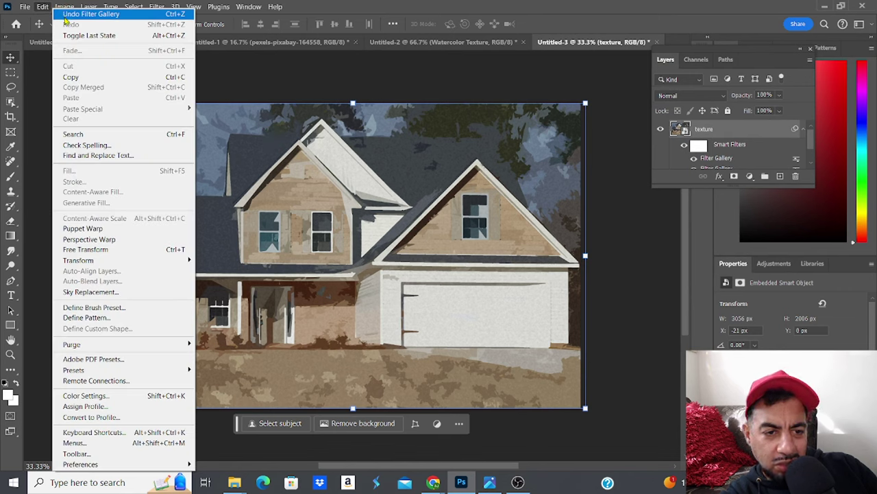
pyautogui.click(41, 8)
pyautogui.click(421, 123)
pyautogui.click(702, 172)
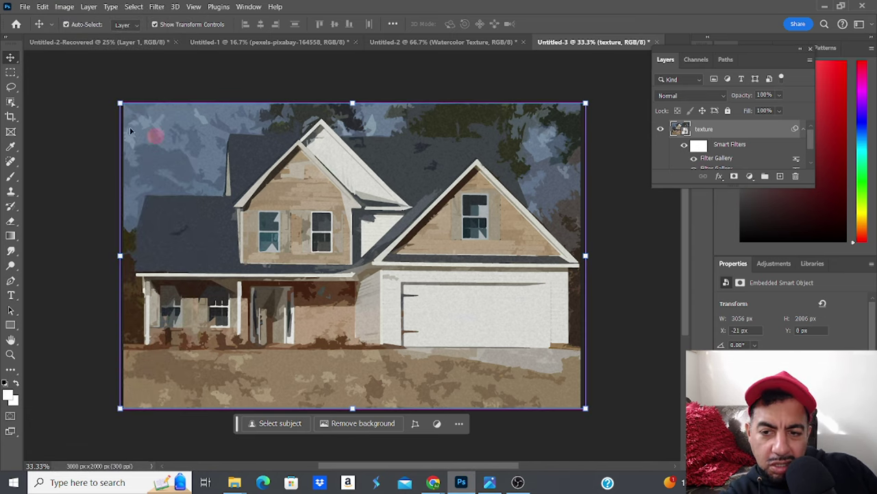
# Try to place the border image from Downloads as an embedded layer over the house
pyautogui.click(25, 7)
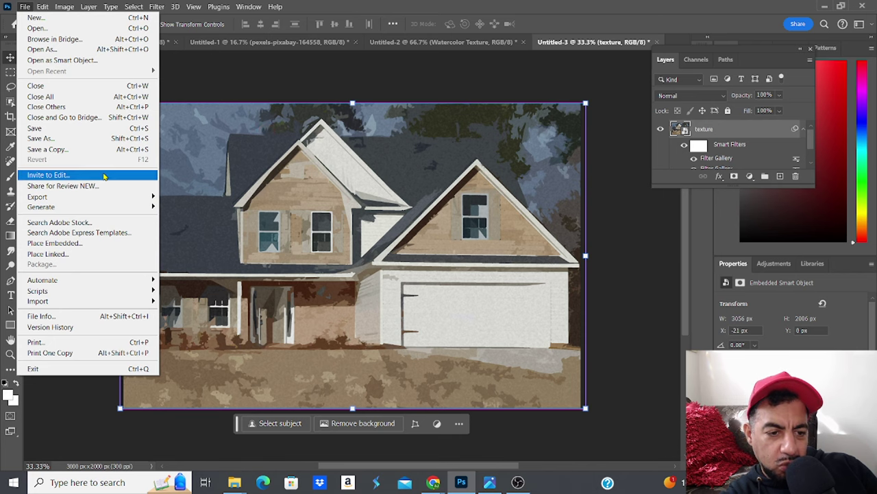
pyautogui.click(76, 243)
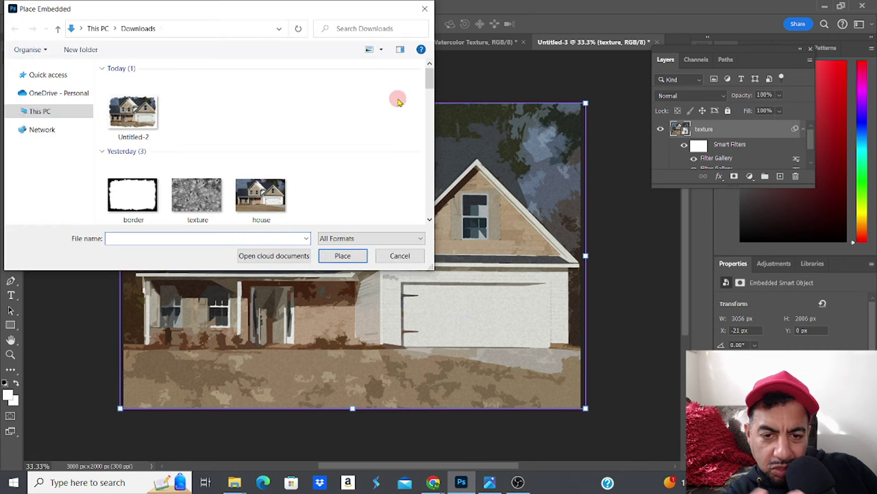
pyautogui.click(137, 197)
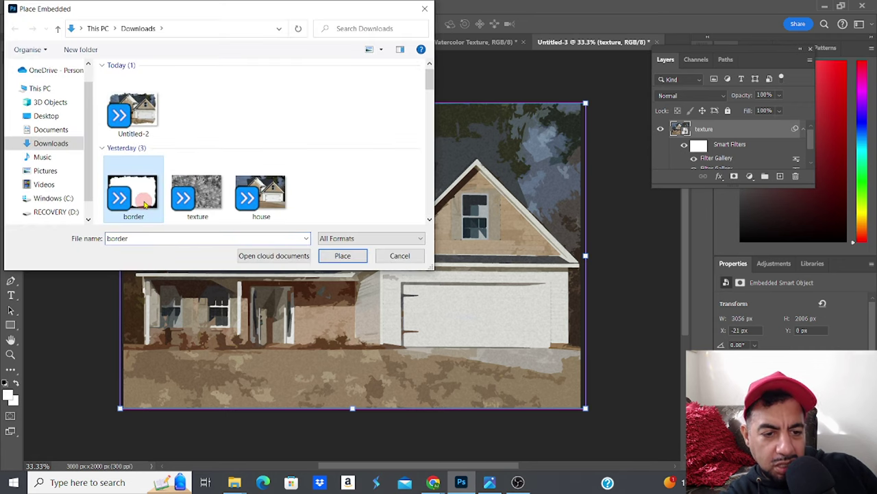
pyautogui.click(342, 255)
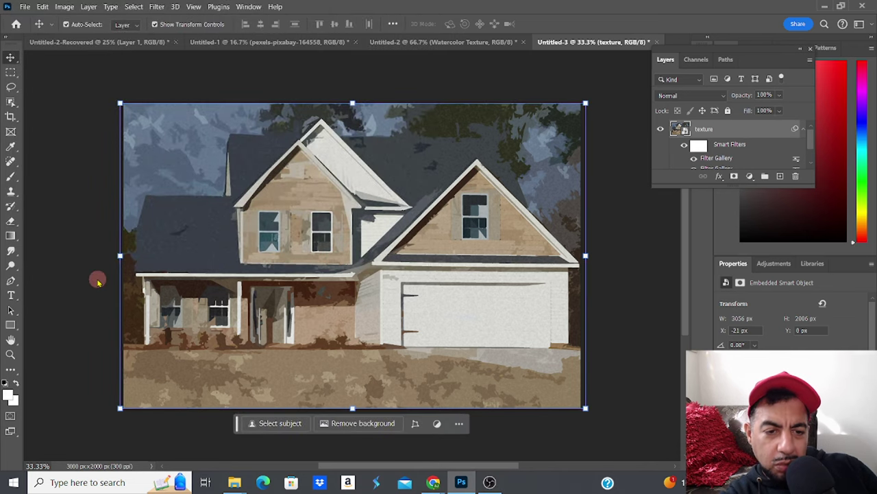
pyautogui.click(43, 7)
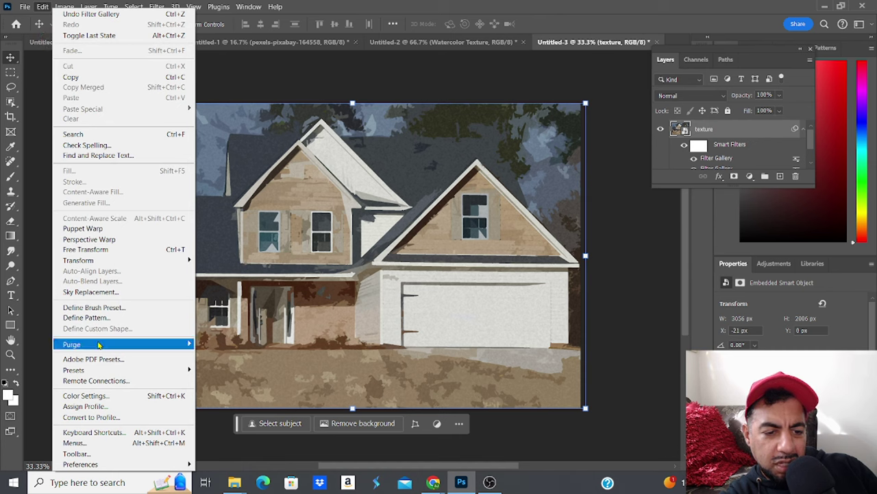
pyautogui.moveTo(99, 345)
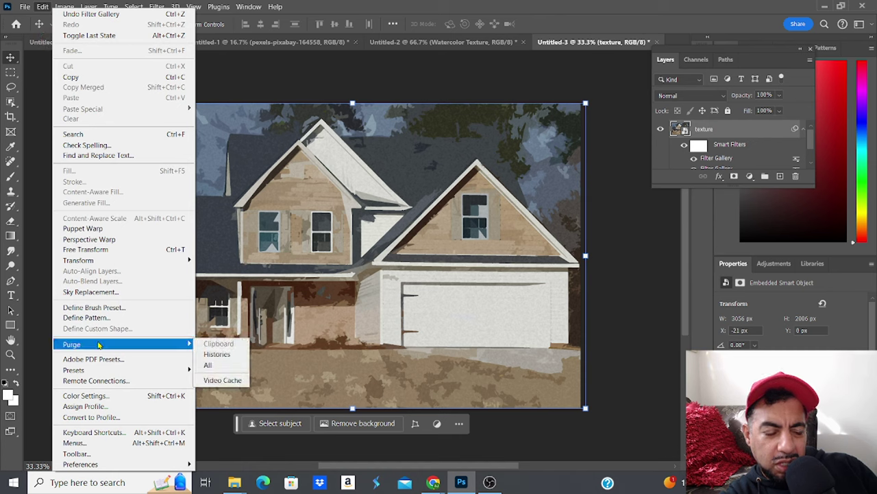
pyautogui.click(215, 92)
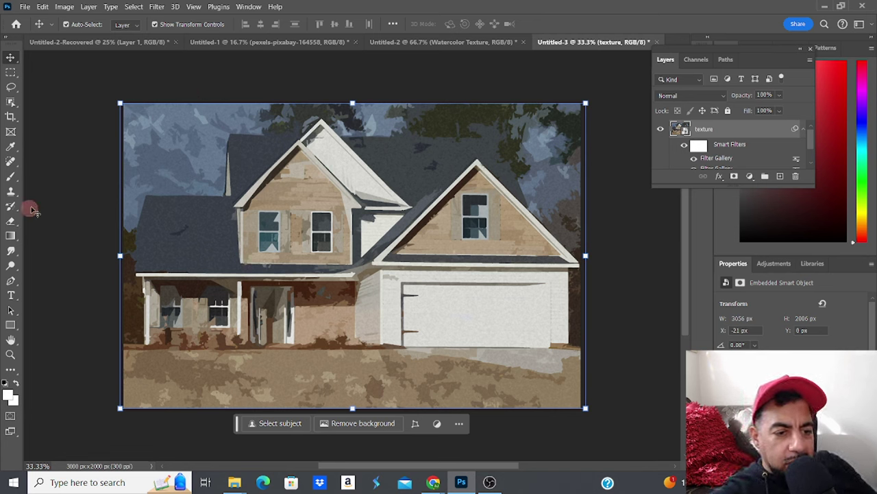
# Set the spatter brush to 322 px and paint white over the picture's upper-left sky corner on a new layer
pyautogui.click(15, 181)
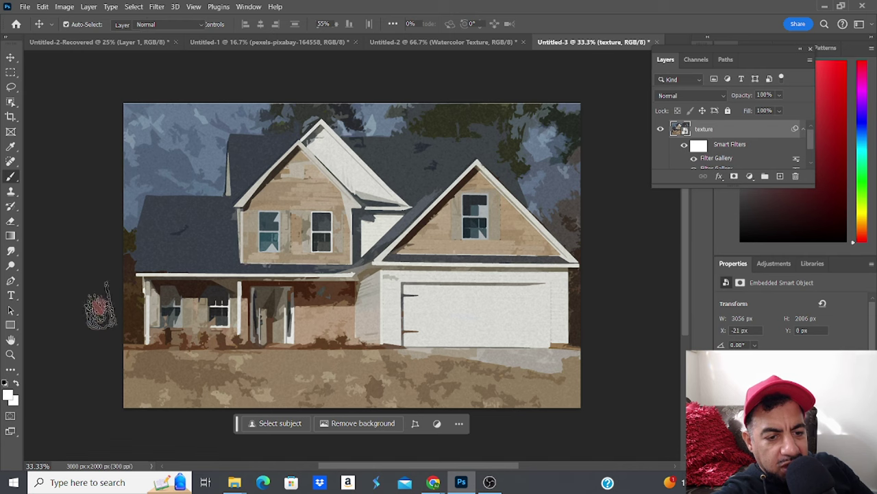
pyautogui.press('b')
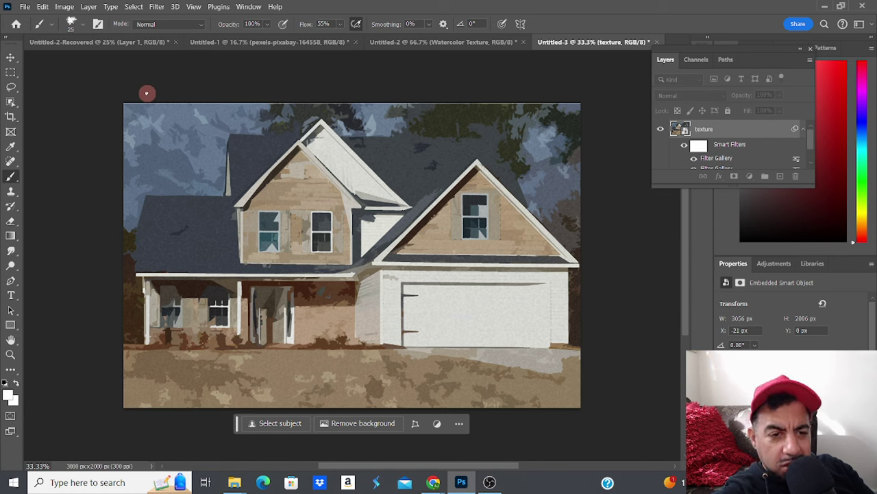
pyautogui.click(83, 26)
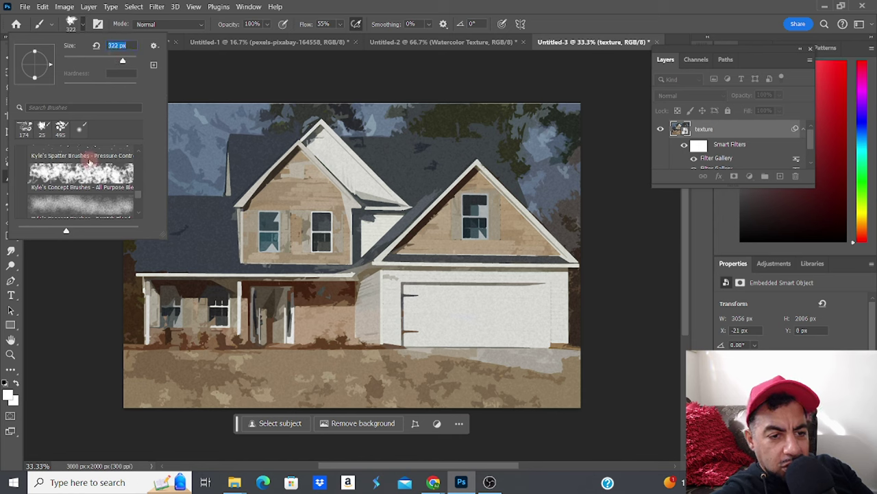
pyautogui.click(189, 79)
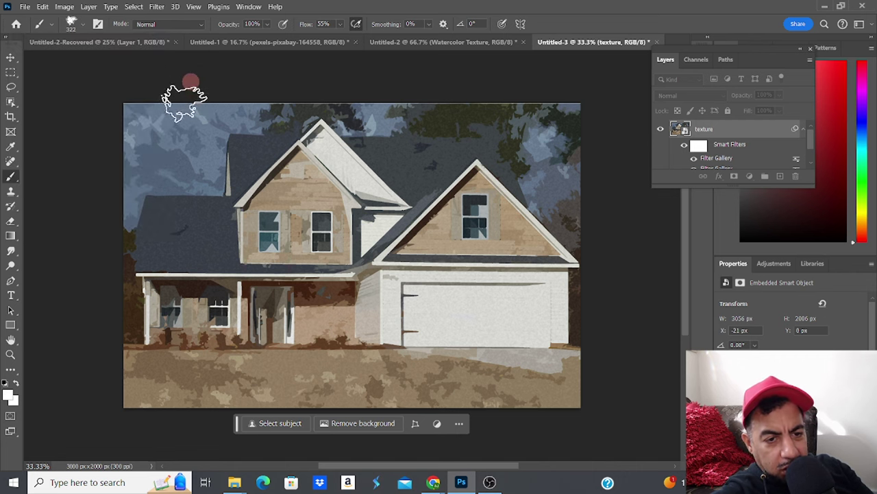
pyautogui.hotkey('ctrl', 'shift', 'alt', 'n')
pyautogui.moveTo(134, 117)
pyautogui.mouseDown()
pyautogui.moveTo(153, 92)
pyautogui.moveTo(131, 107)
pyautogui.moveTo(182, 88)
pyautogui.moveTo(182, 108)
pyautogui.moveTo(183, 94)
pyautogui.moveTo(192, 98)
pyautogui.mouseUp()
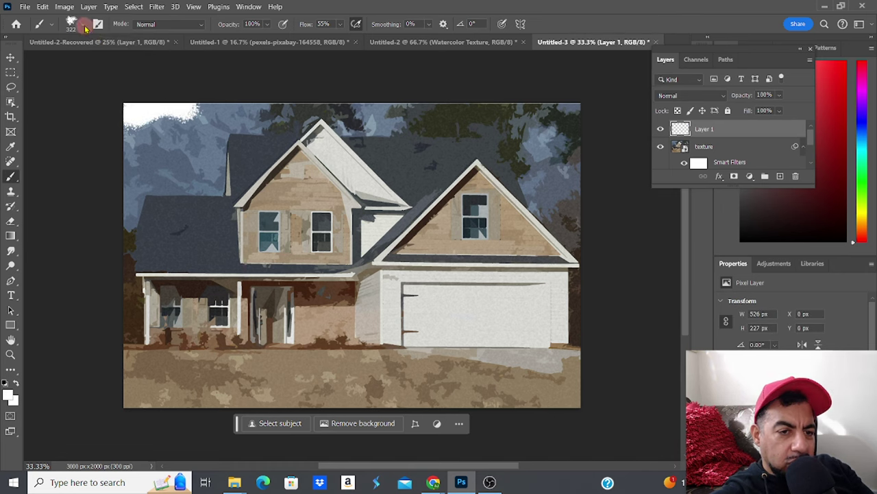
# Set the brush flow to 26% and its size to 495 px, and paint a rough white border around the picture's edges
pyautogui.click(267, 27)
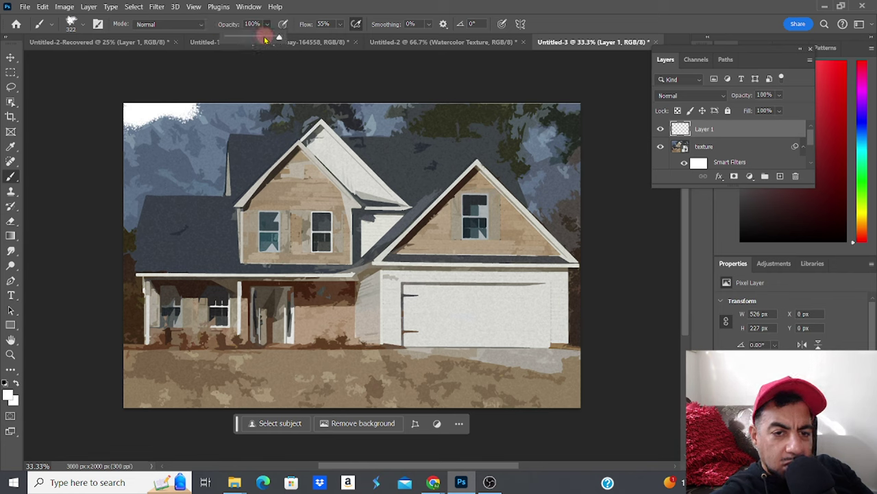
pyautogui.click(338, 25)
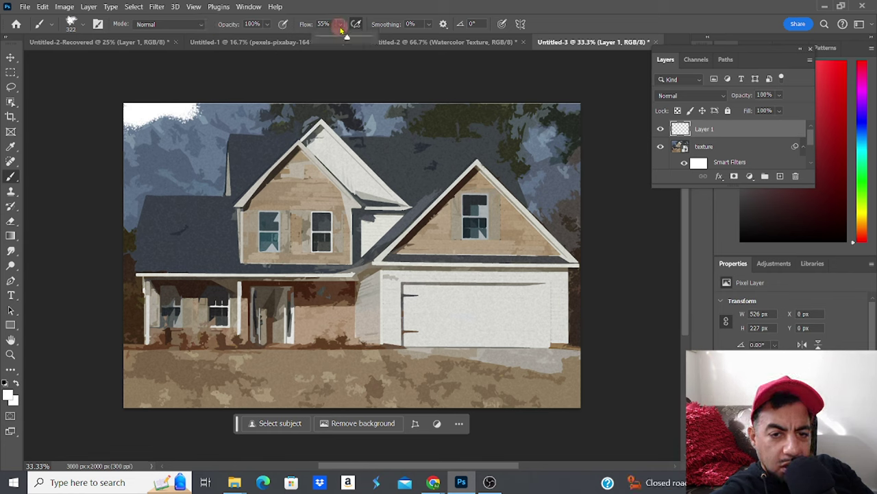
pyautogui.moveTo(348, 40)
pyautogui.mouseDown()
pyautogui.moveTo(361, 37)
pyautogui.moveTo(332, 39)
pyautogui.mouseUp()
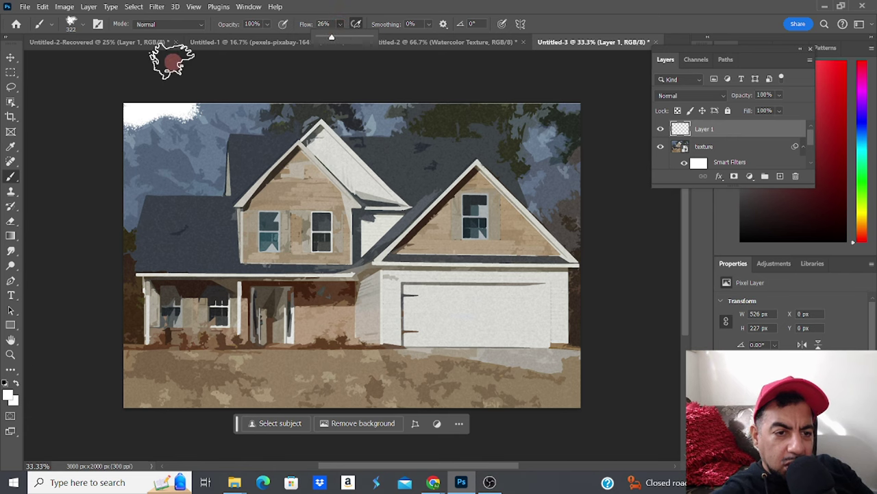
pyautogui.click(84, 26)
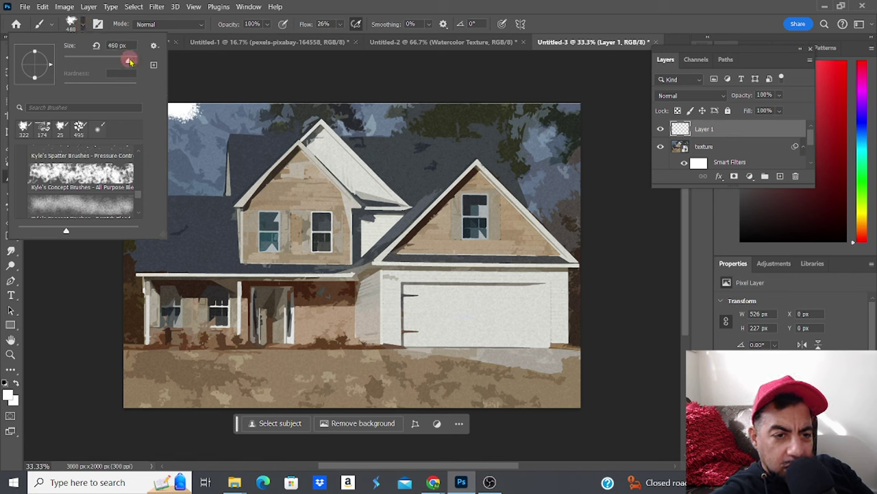
pyautogui.moveTo(130, 62); pyautogui.dragTo(196, 65)
pyautogui.click(196, 74)
pyautogui.moveTo(167, 108)
pyautogui.mouseDown()
pyautogui.moveTo(258, 109)
pyautogui.moveTo(204, 105)
pyautogui.moveTo(156, 125)
pyautogui.moveTo(108, 183)
pyautogui.moveTo(109, 224)
pyautogui.moveTo(121, 130)
pyautogui.moveTo(128, 409)
pyautogui.moveTo(316, 402)
pyautogui.moveTo(645, 371)
pyautogui.moveTo(558, 406)
pyautogui.moveTo(491, 407)
pyautogui.moveTo(579, 392)
pyautogui.moveTo(583, 117)
pyautogui.moveTo(576, 94)
pyautogui.moveTo(576, 164)
pyautogui.moveTo(560, 77)
pyautogui.moveTo(544, 72)
pyautogui.moveTo(417, 94)
pyautogui.moveTo(260, 101)
pyautogui.moveTo(490, 102)
pyautogui.moveTo(530, 115)
pyautogui.moveTo(549, 100)
pyautogui.moveTo(471, 94)
pyautogui.moveTo(146, 114)
pyautogui.moveTo(120, 130)
pyautogui.moveTo(84, 211)
pyautogui.mouseUp()
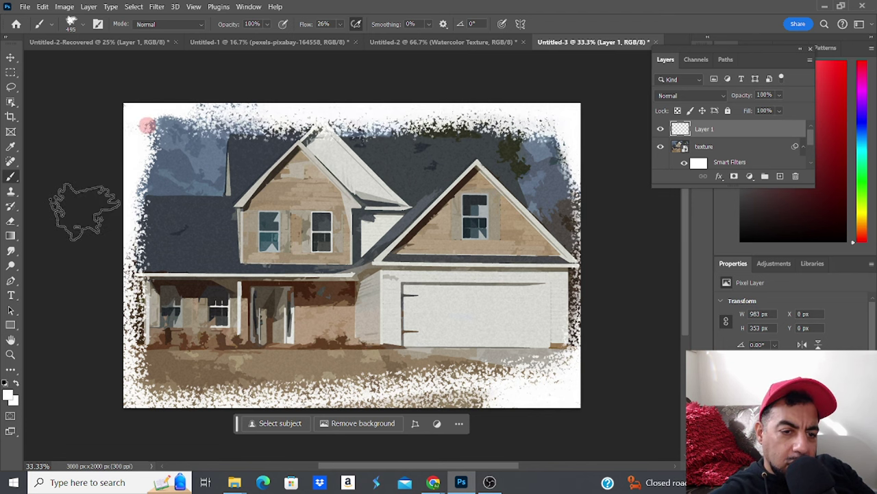
# Paint more white spatter along the picture's left, bottom and right edges to fill out the rough border
pyautogui.click(78, 236)
pyautogui.click(116, 276)
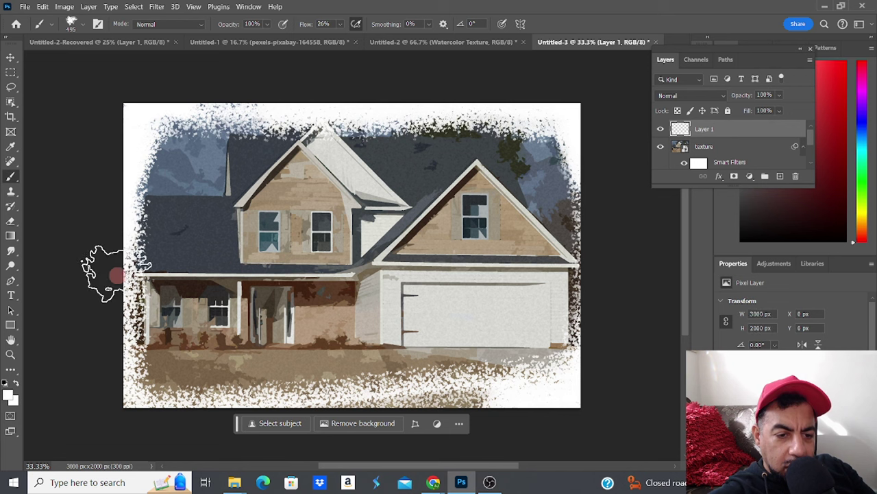
pyautogui.moveTo(116, 276)
pyautogui.mouseDown()
pyautogui.moveTo(108, 249)
pyautogui.moveTo(107, 368)
pyautogui.moveTo(180, 410)
pyautogui.moveTo(137, 392)
pyautogui.moveTo(186, 412)
pyautogui.moveTo(293, 421)
pyautogui.moveTo(460, 415)
pyautogui.moveTo(513, 404)
pyautogui.moveTo(367, 392)
pyautogui.moveTo(94, 401)
pyautogui.mouseUp()
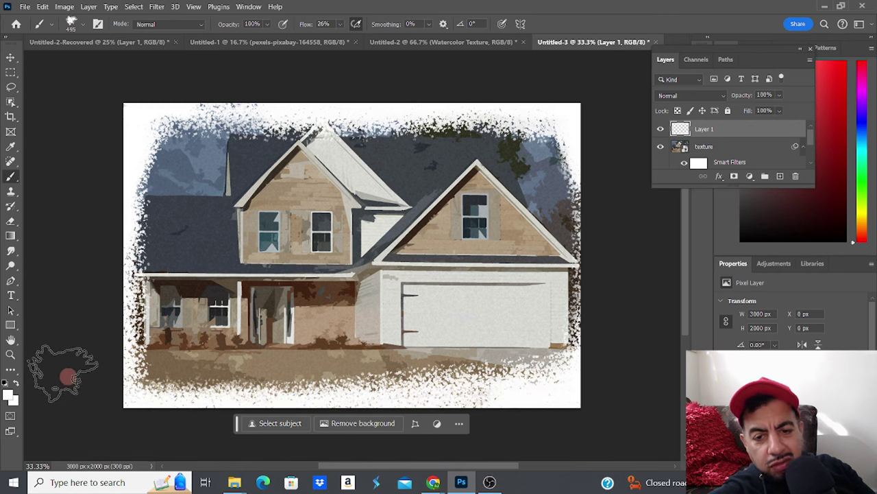
pyautogui.moveTo(588, 137)
pyautogui.mouseDown()
pyautogui.moveTo(590, 303)
pyautogui.moveTo(577, 400)
pyautogui.moveTo(583, 251)
pyautogui.moveTo(572, 139)
pyautogui.mouseUp()
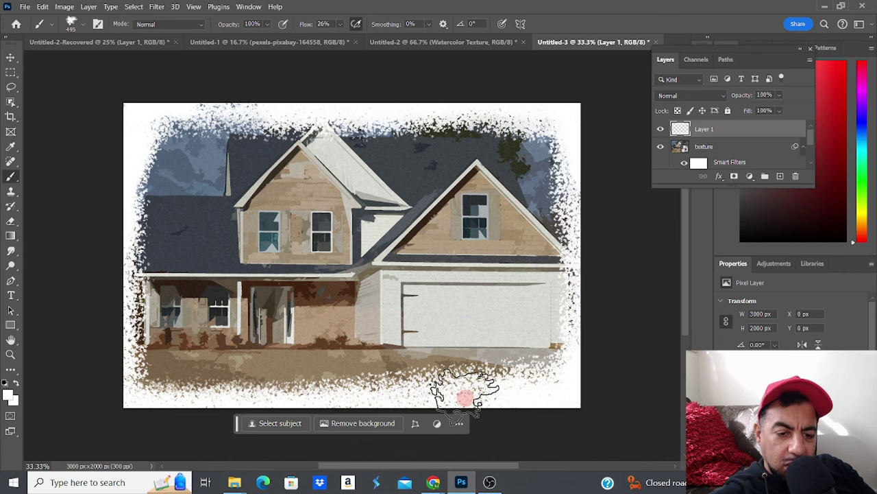
pyautogui.moveTo(464, 397)
pyautogui.mouseDown()
pyautogui.moveTo(316, 384)
pyautogui.moveTo(252, 397)
pyautogui.moveTo(151, 391)
pyautogui.moveTo(127, 376)
pyautogui.moveTo(78, 294)
pyautogui.mouseUp()
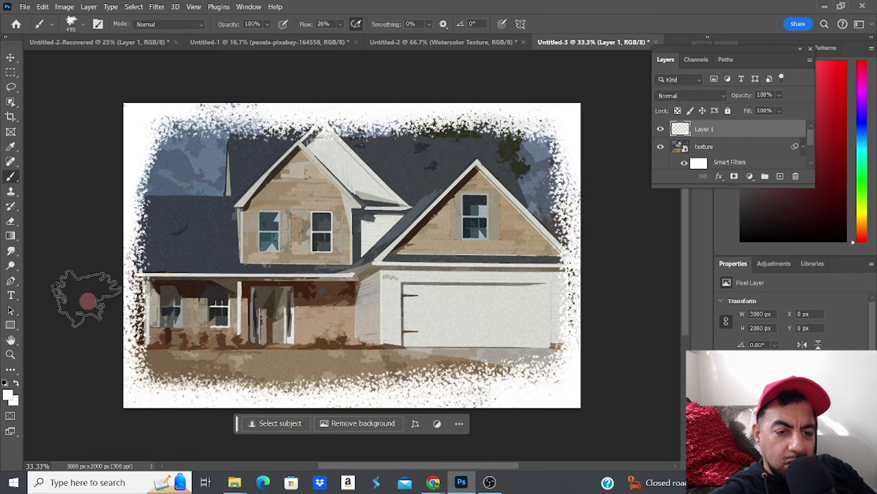
pyautogui.click(61, 123)
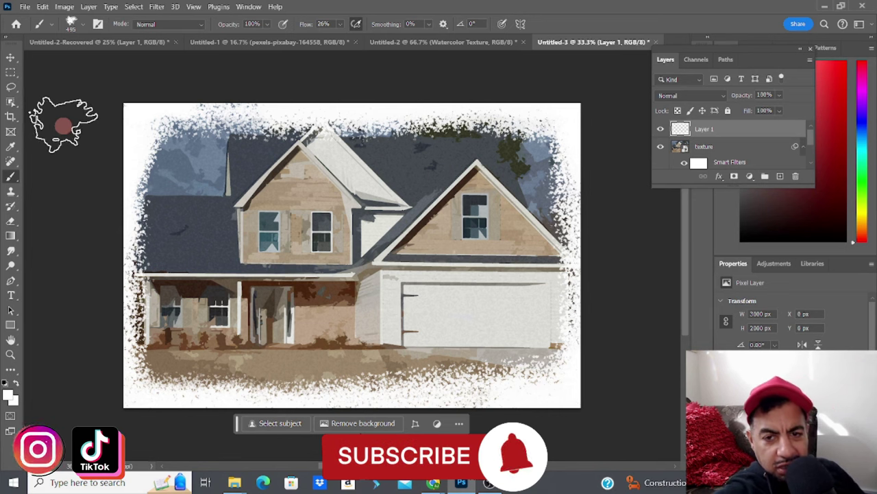
pyautogui.click(392, 385)
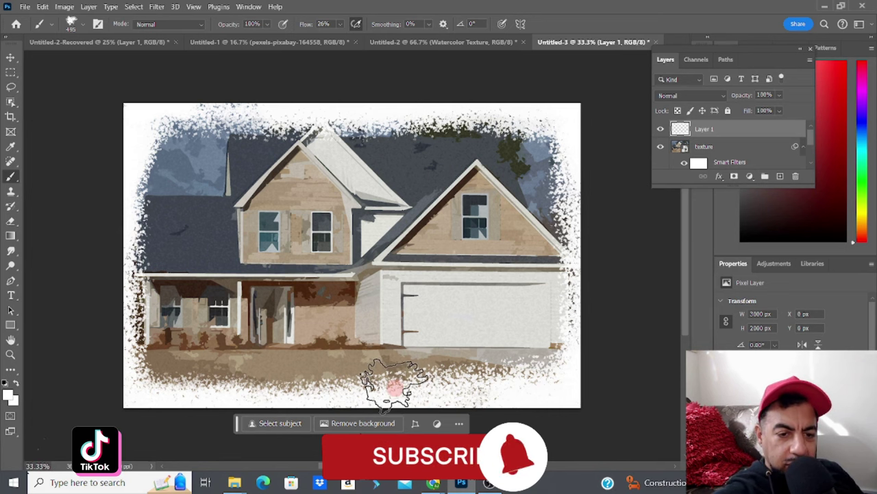
pyautogui.click(181, 246)
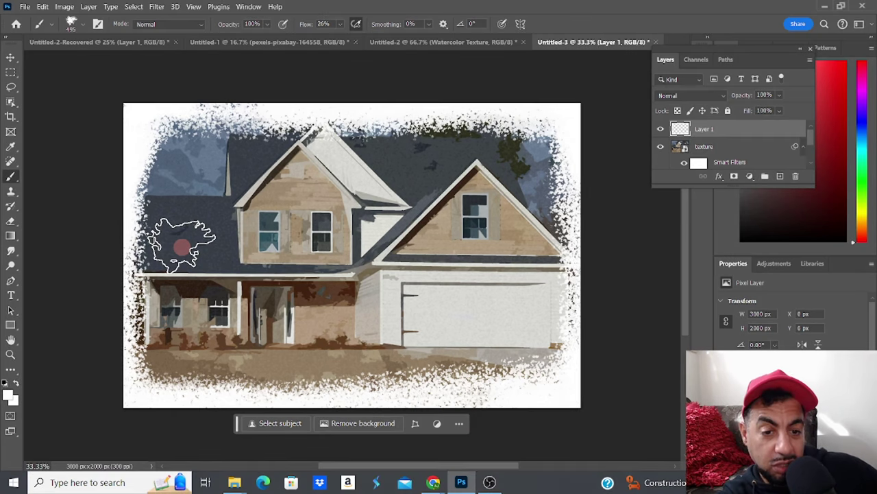
pyautogui.click(83, 26)
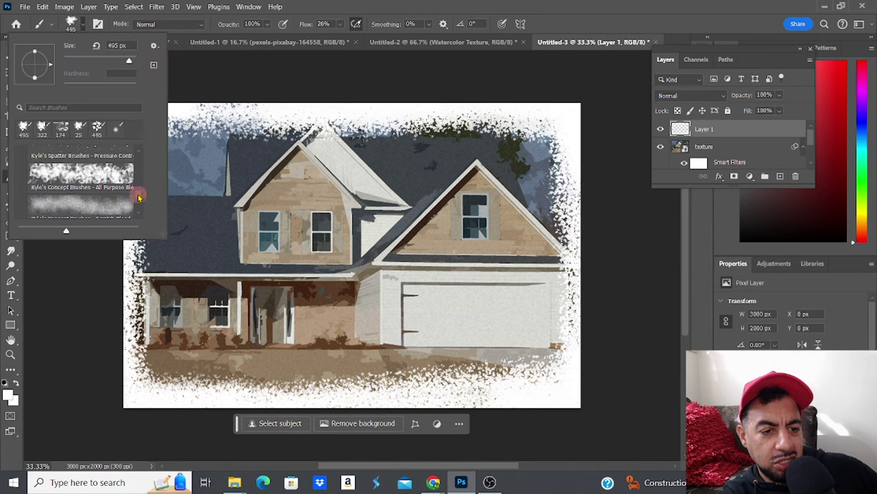
pyautogui.scroll(10, 137, 185)
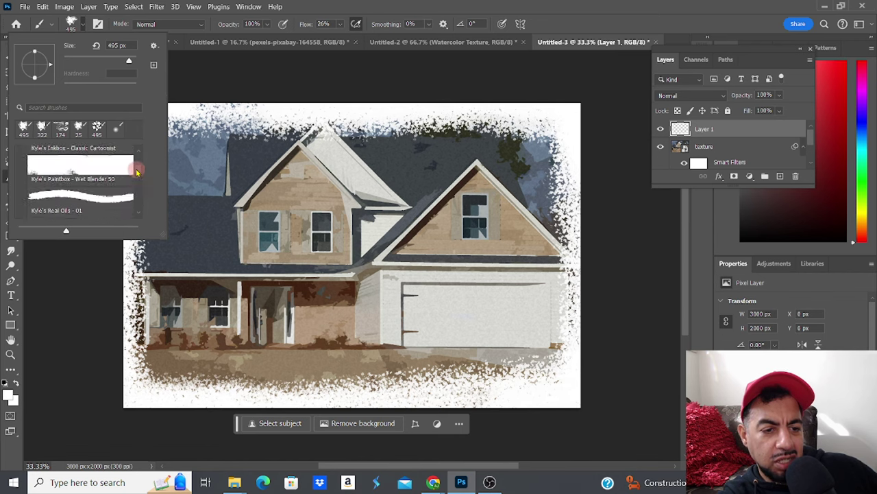
pyautogui.scroll(1, 136, 172)
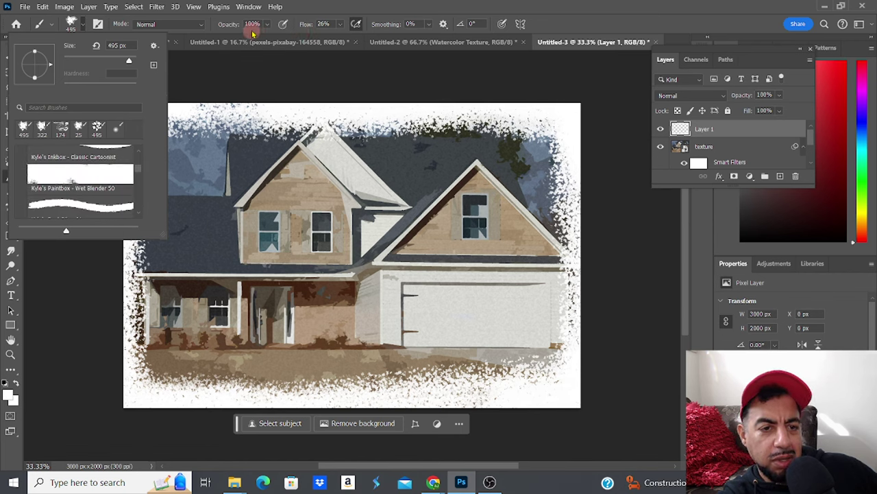
pyautogui.click(295, 76)
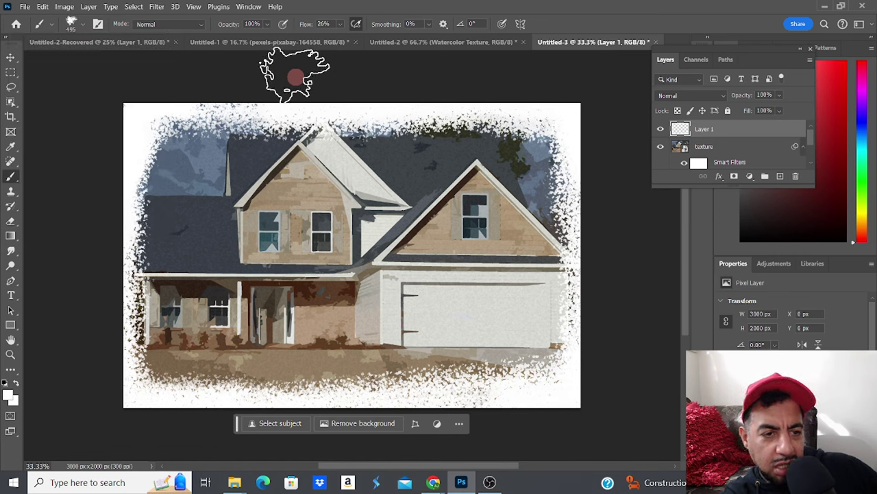
# Undo the white border strokes around the house picture and delete the painted layer, Layer 1
pyautogui.click(42, 7)
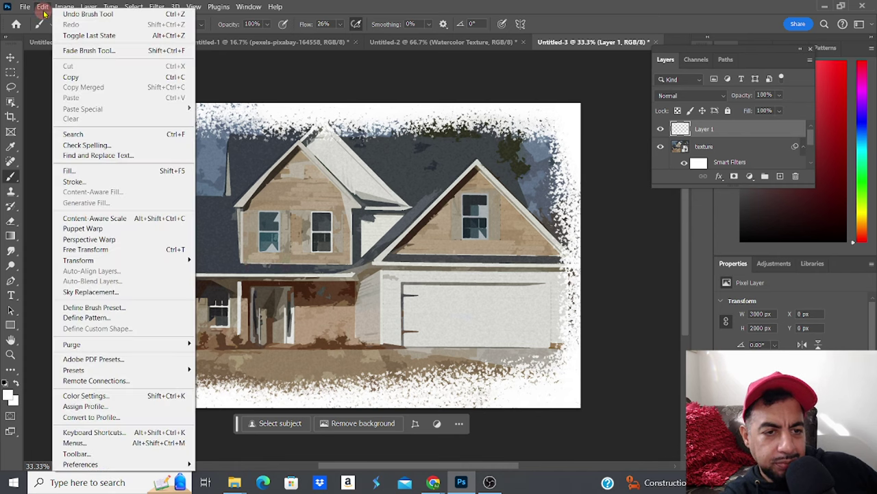
pyautogui.click(290, 95)
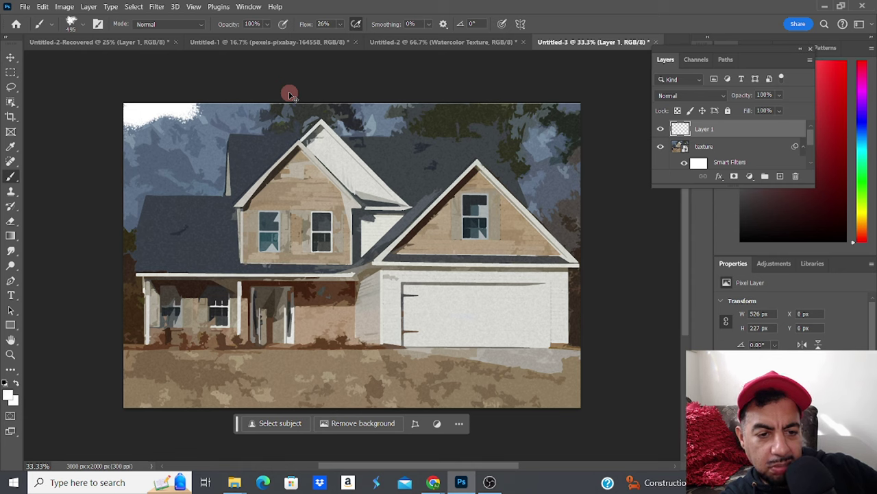
pyautogui.press('Delete')
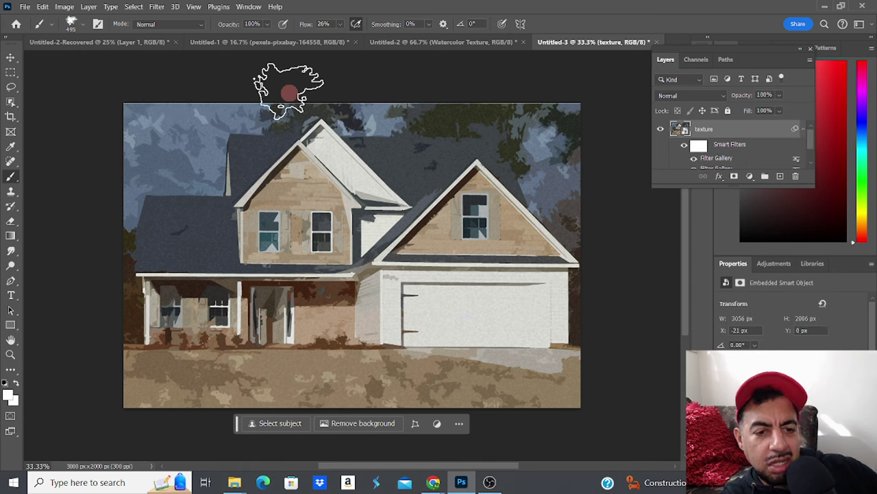
# Place the border image from Downloads as an embedded layer over the house at full canvas size
pyautogui.click(12, 58)
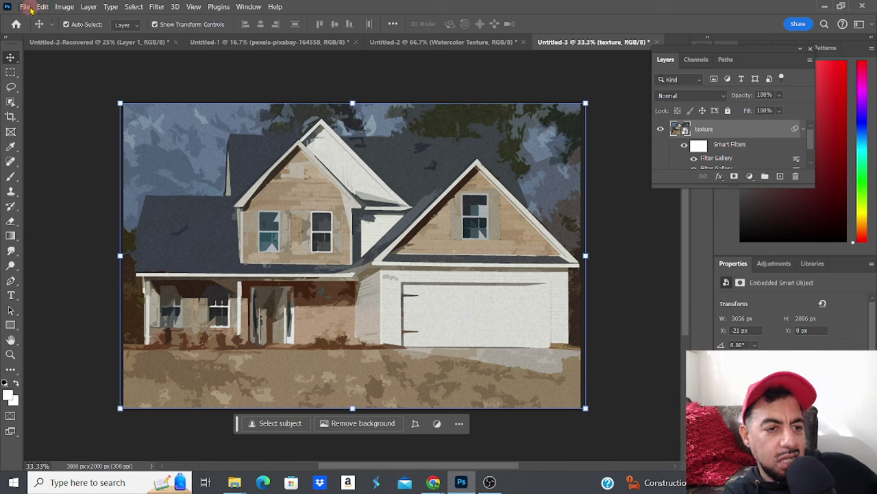
pyautogui.click(26, 6)
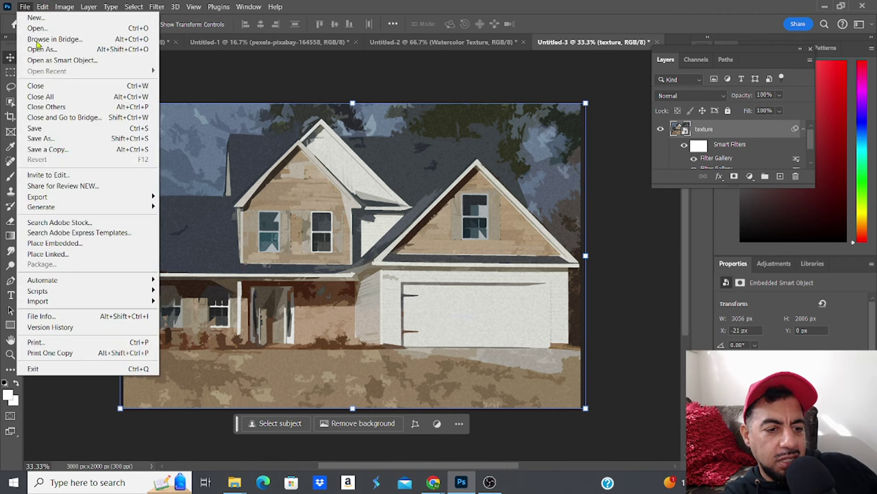
pyautogui.click(63, 244)
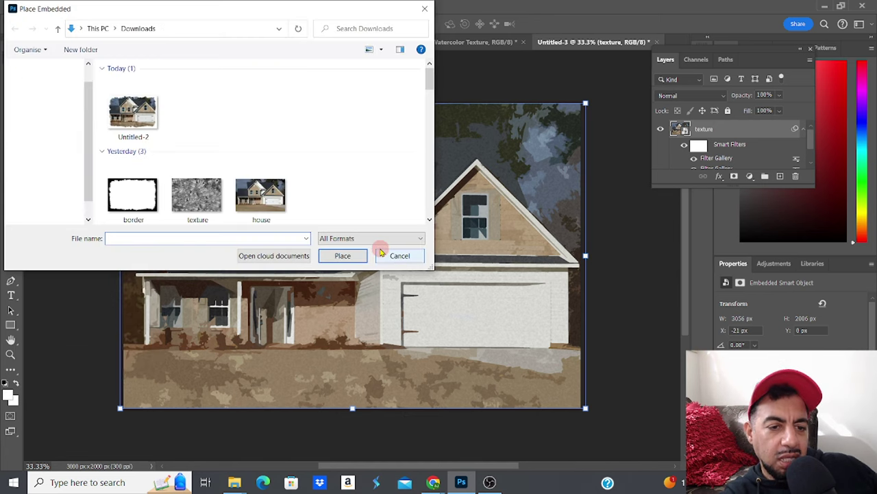
pyautogui.click(147, 199)
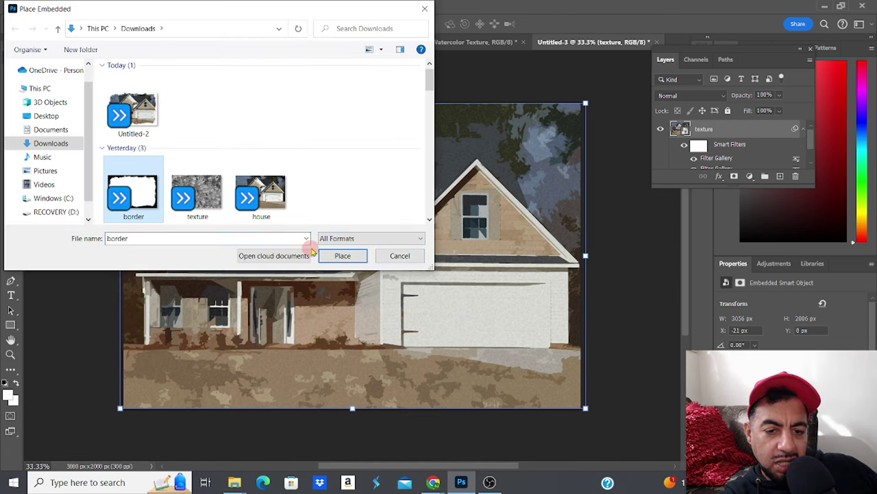
pyautogui.click(336, 255)
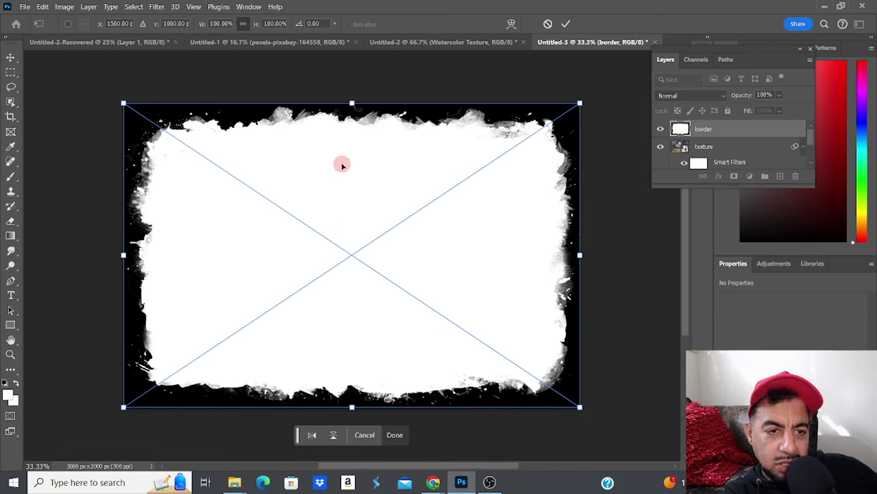
pyautogui.click(134, 8)
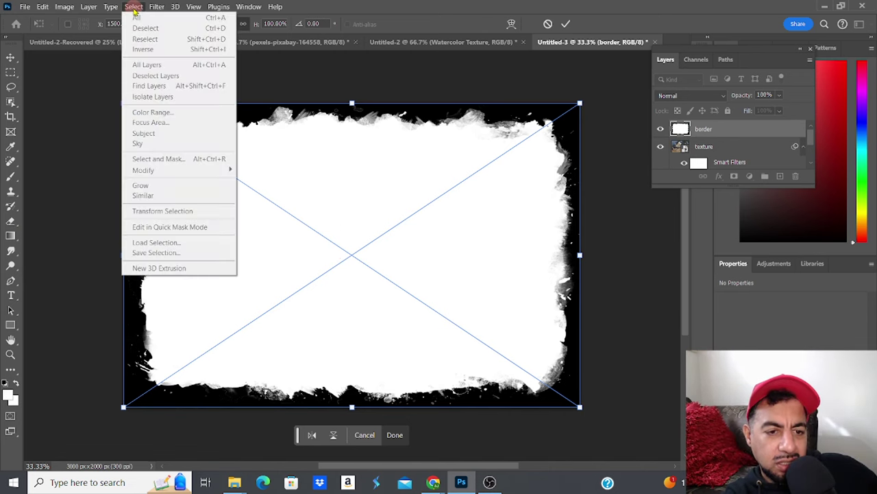
pyautogui.click(136, 10)
pyautogui.click(157, 7)
pyautogui.click(359, 125)
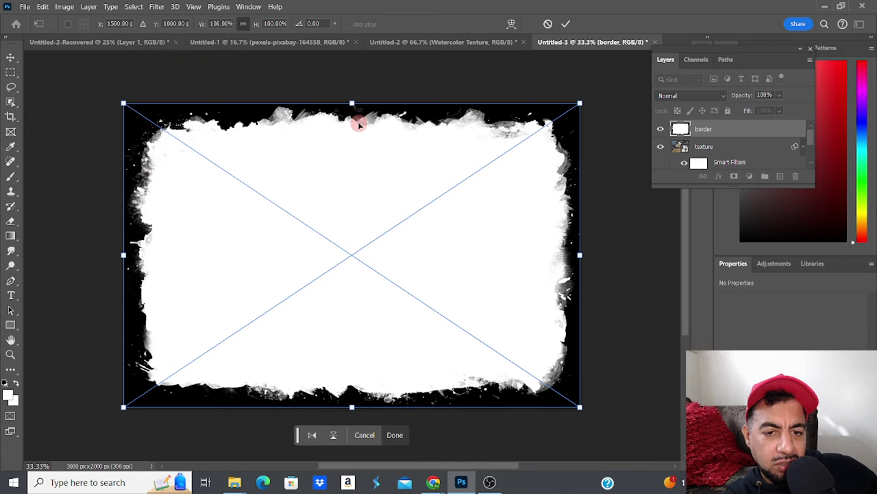
pyautogui.press('Return')
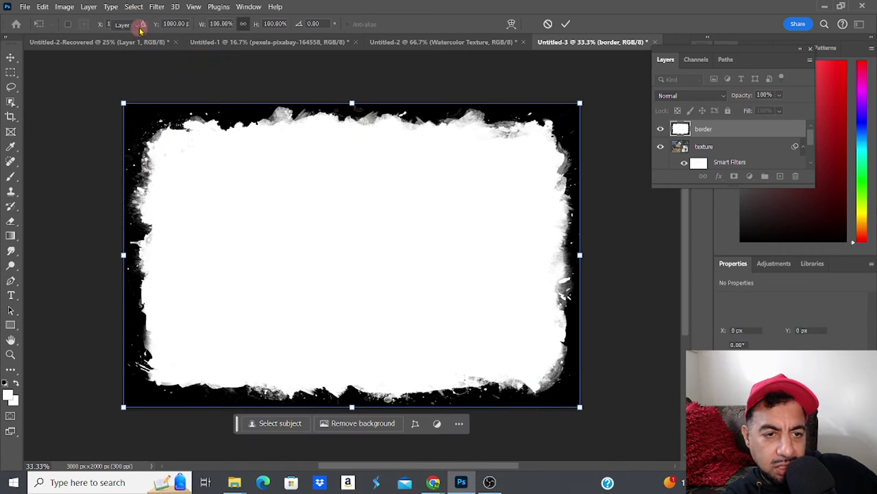
# Select the white interior of the border image with Color Range, using Sampled Colors
pyautogui.click(133, 9)
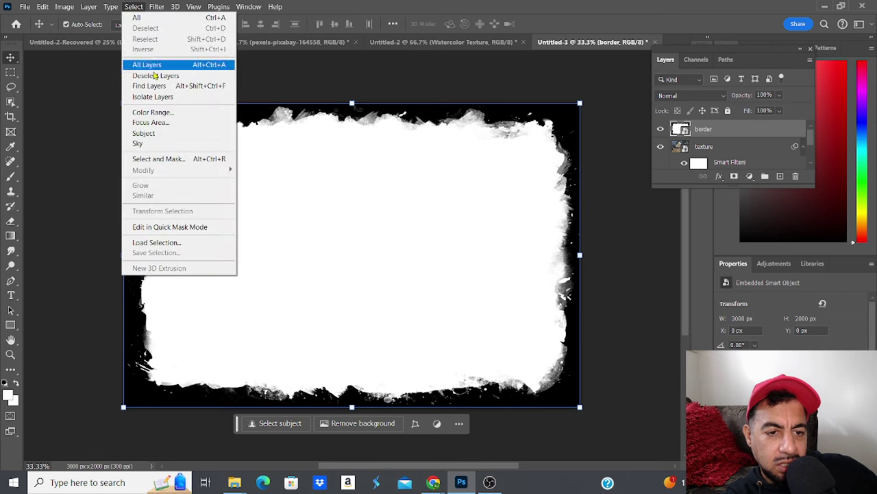
pyautogui.click(164, 111)
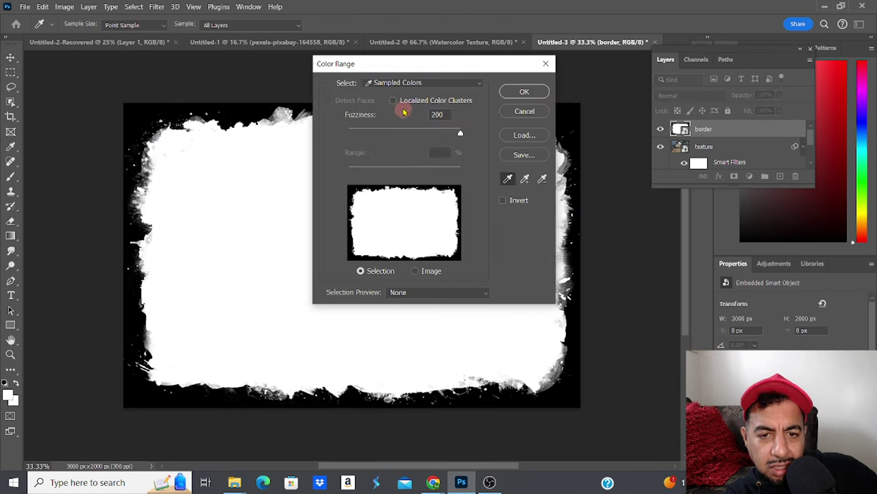
pyautogui.click(400, 85)
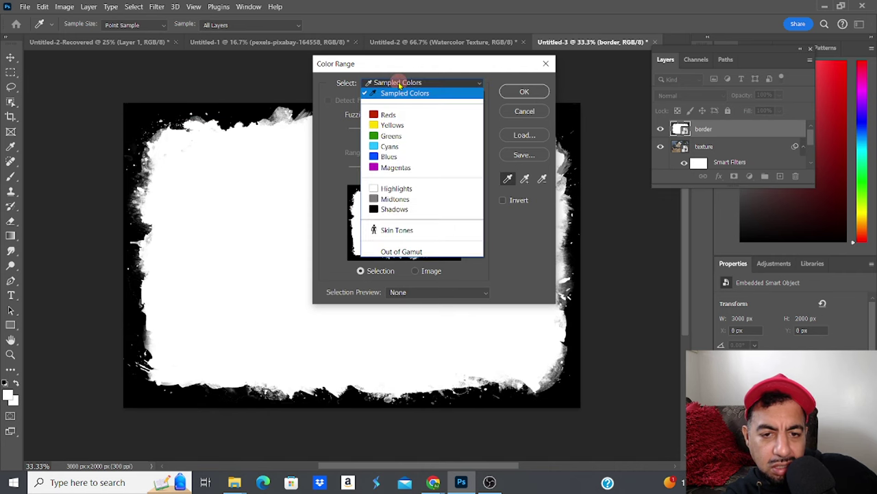
pyautogui.click(401, 96)
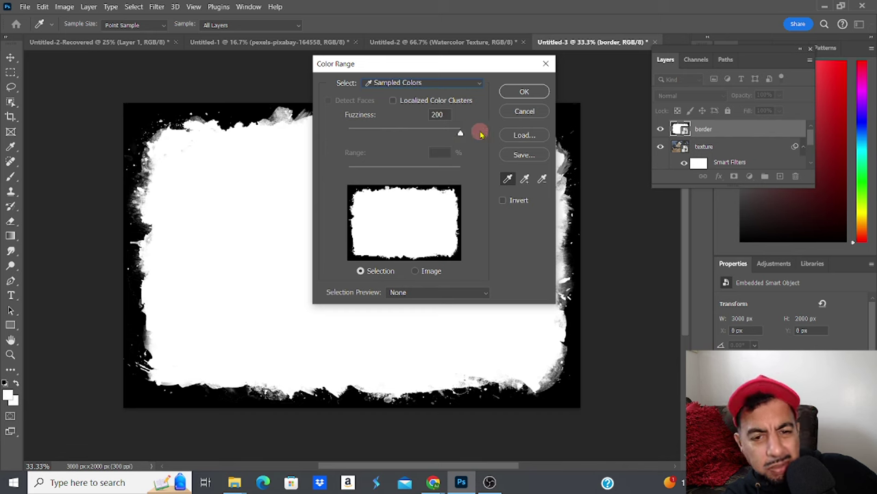
pyautogui.click(525, 92)
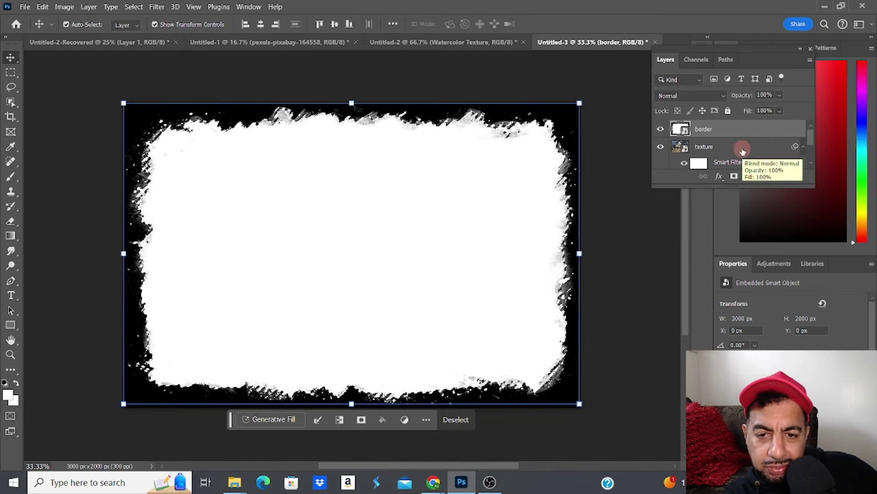
# Add a layer mask to the texture layer from the active border selection
pyautogui.click(743, 150)
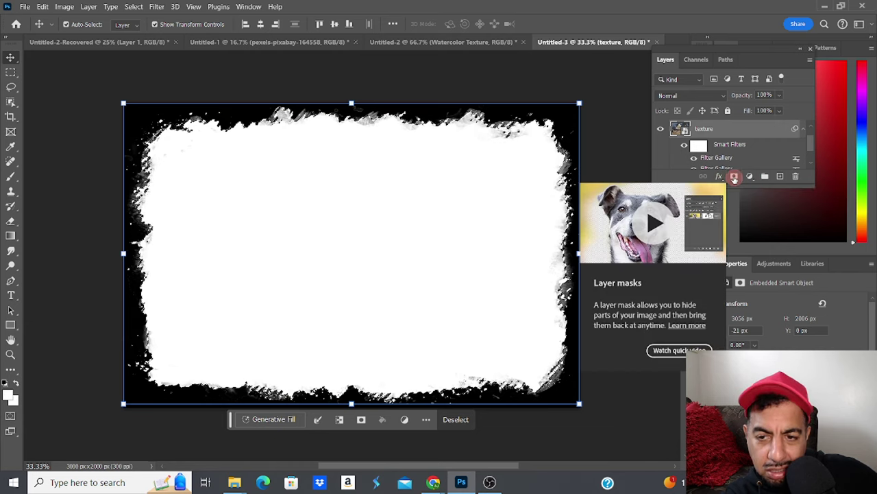
pyautogui.click(734, 178)
pyautogui.click(734, 178)
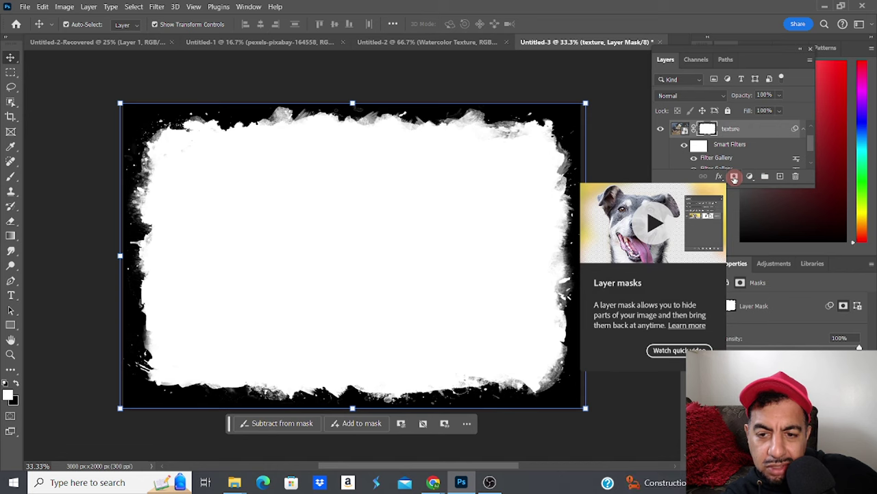
# Delete the border layer above the masked texture layer
pyautogui.click(809, 140)
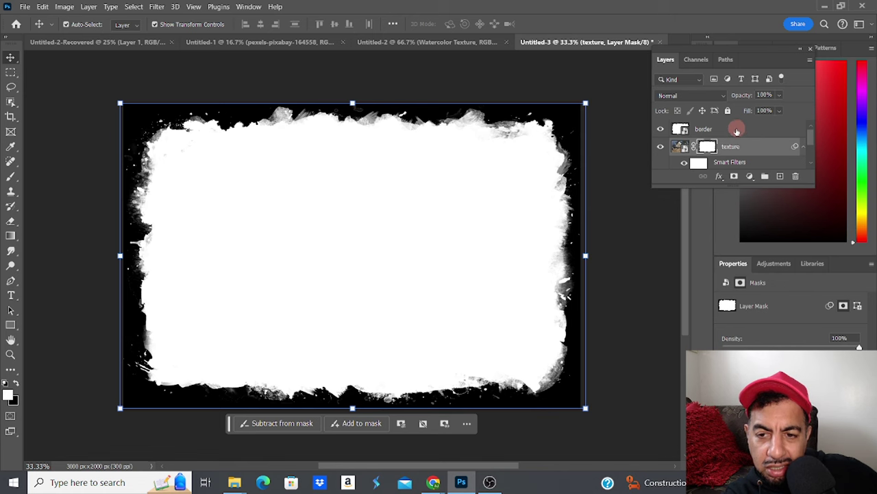
pyautogui.click(732, 131)
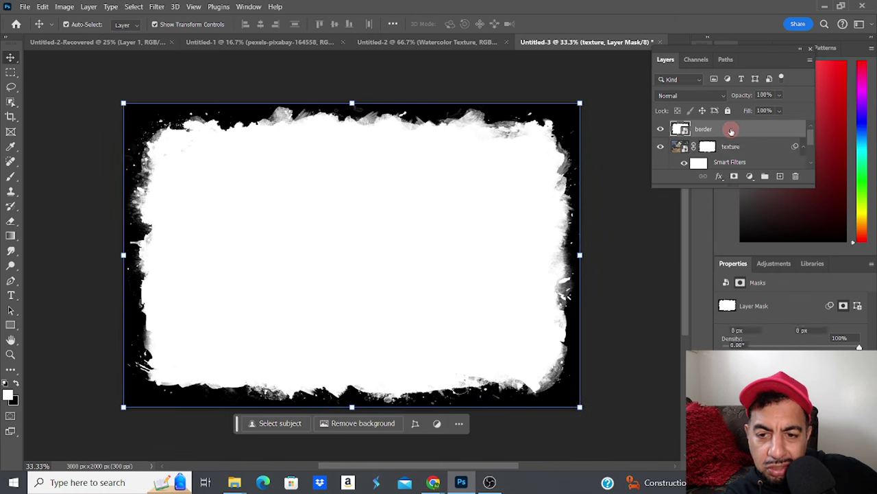
pyautogui.rightClick(731, 131)
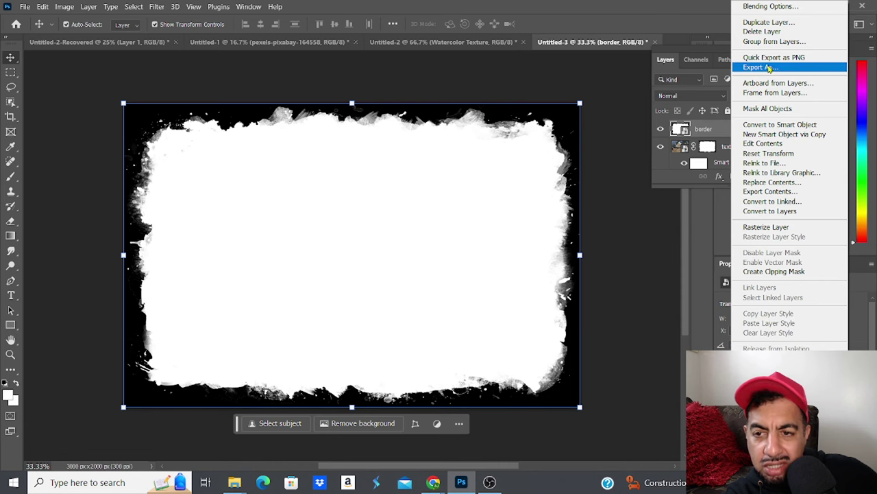
pyautogui.click(762, 33)
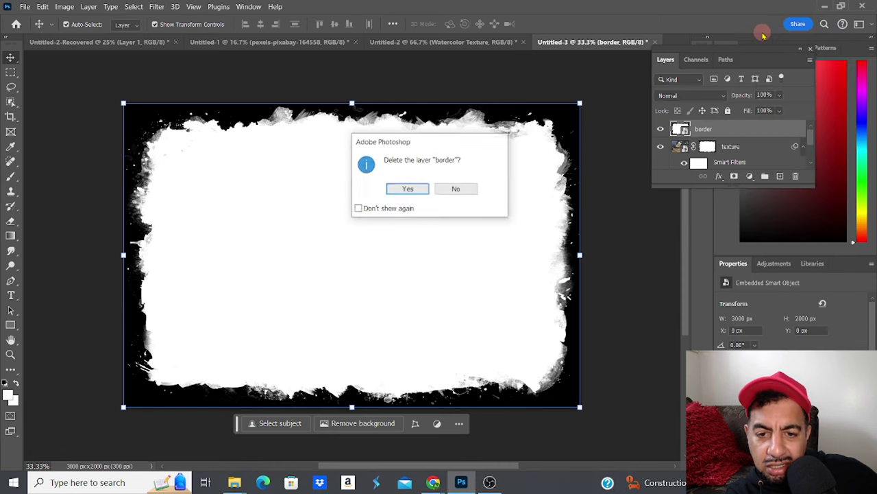
pyautogui.click(420, 191)
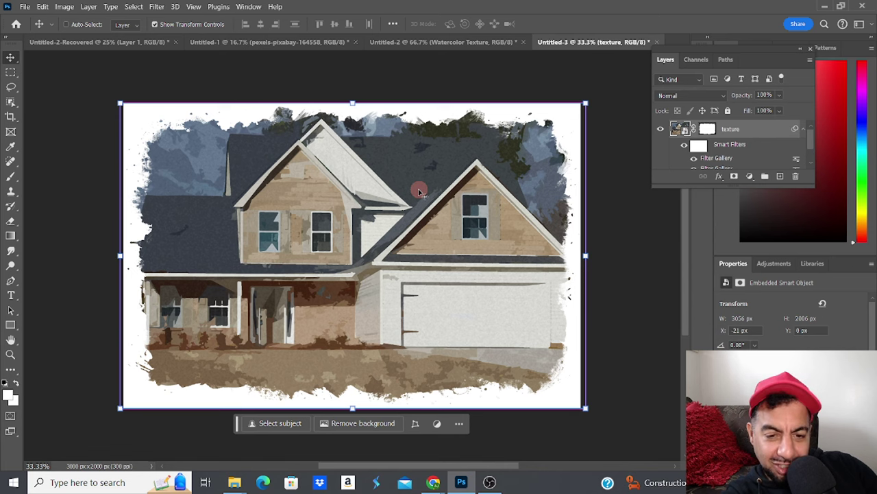
pyautogui.hotkey('ctrl', '+')
pyautogui.hotkey('ctrl', '+')
pyautogui.hotkey('ctrl', '-')
pyautogui.hotkey('ctrl', '-')
pyautogui.hotkey('ctrl', '-')
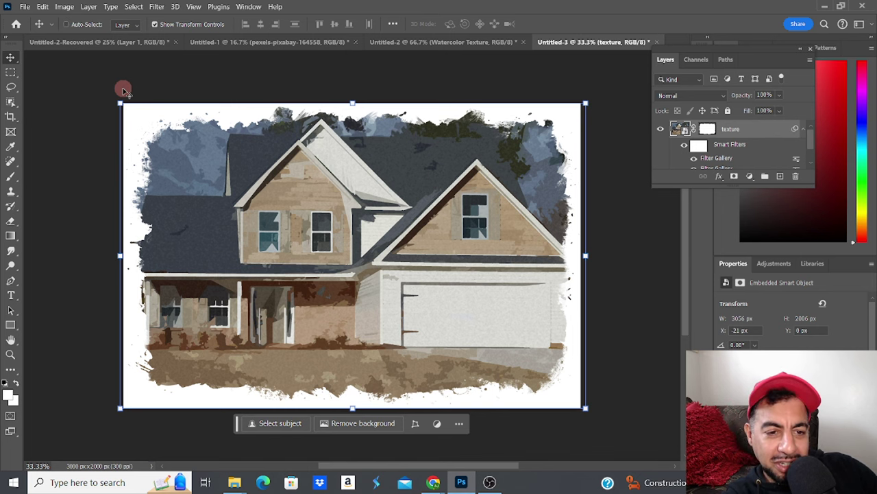
# Examine the painted detail of the masked house portrait up close, returning to the full view
pyautogui.hotkey('ctrl', '+')
pyautogui.hotkey('ctrl', '+')
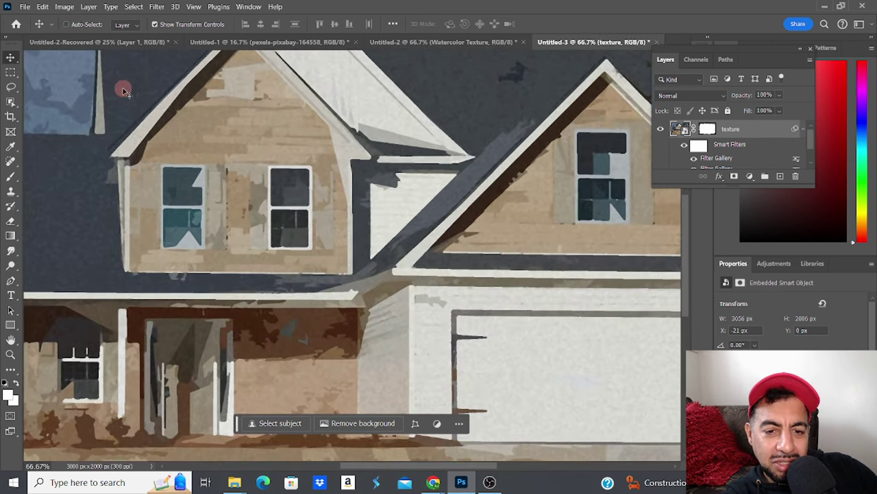
pyautogui.hotkey('ctrl', '-')
pyautogui.hotkey('ctrl', '-')
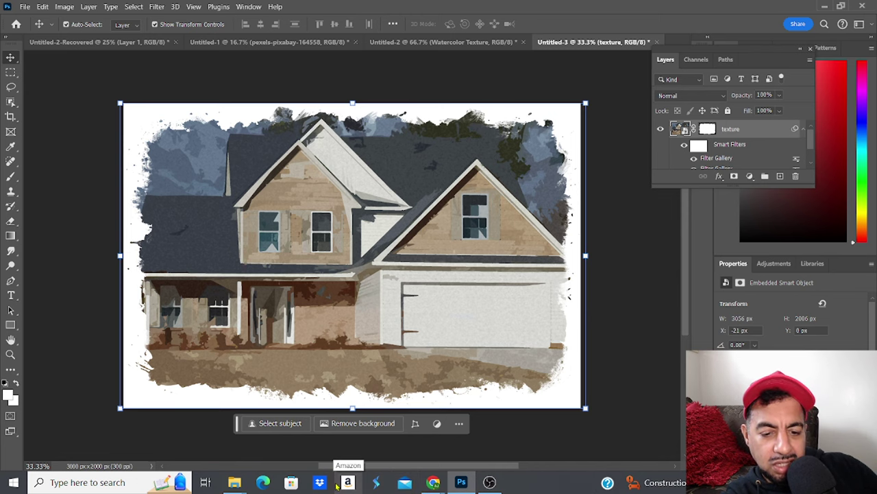
# Switch to Chrome to view the enlarged main photo of the Etsy custom house portrait listing, and return to Photoshop
pyautogui.click(433, 482)
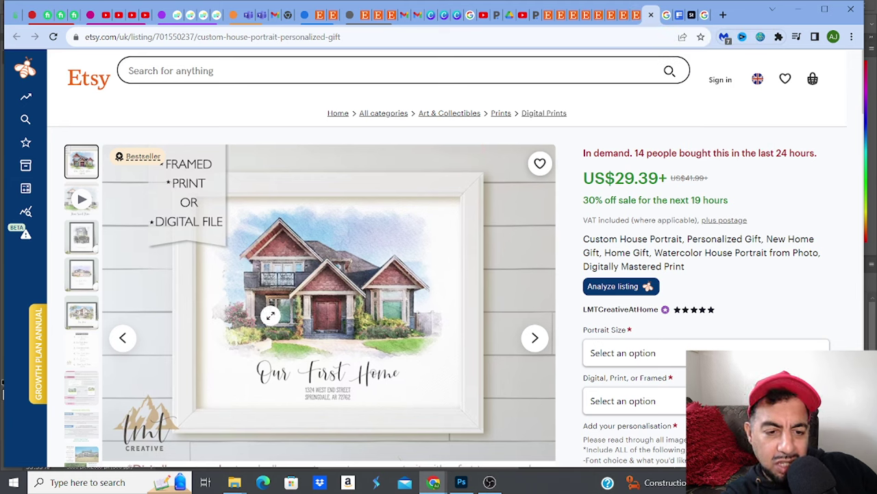
pyautogui.click(328, 374)
pyautogui.click(353, 329)
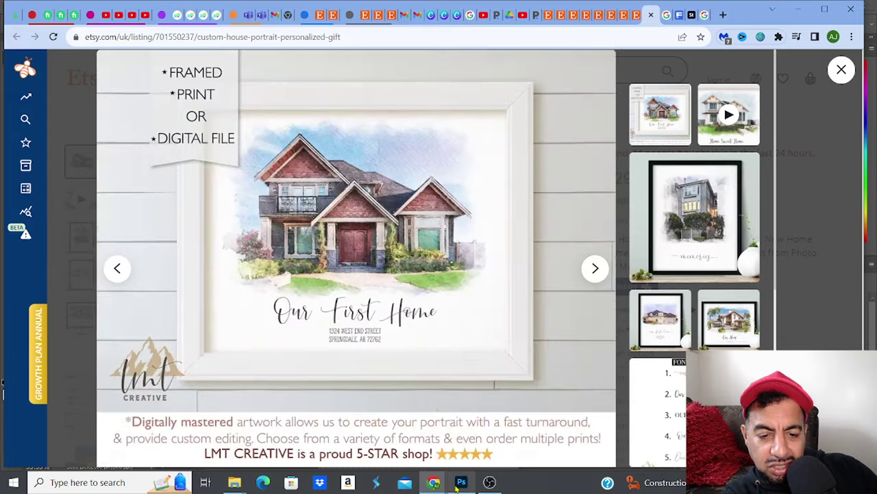
pyautogui.click(459, 483)
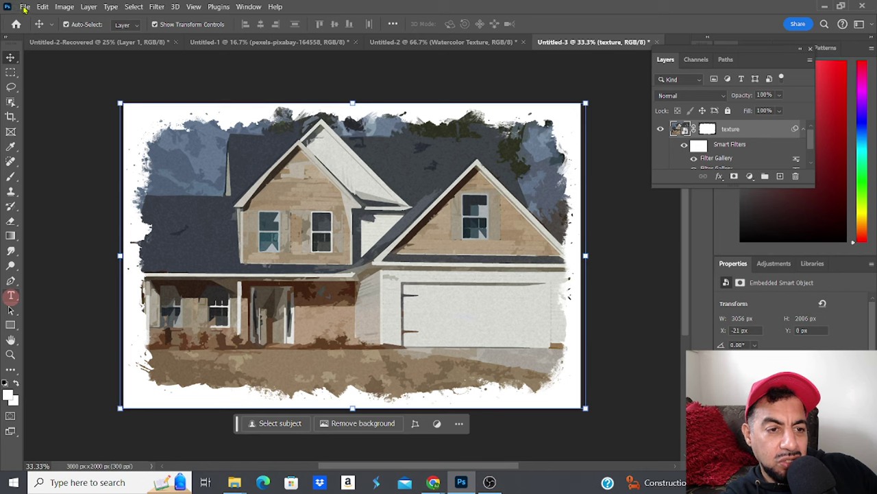
pyautogui.press('t')
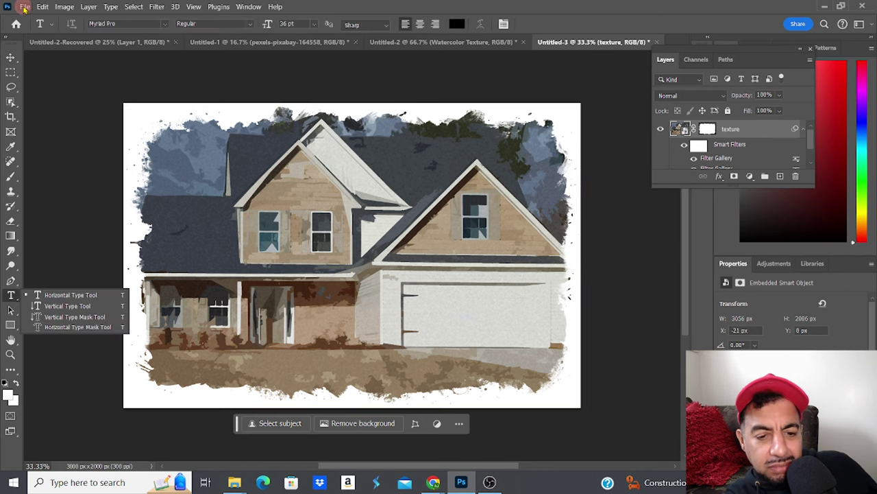
pyautogui.click(11, 57)
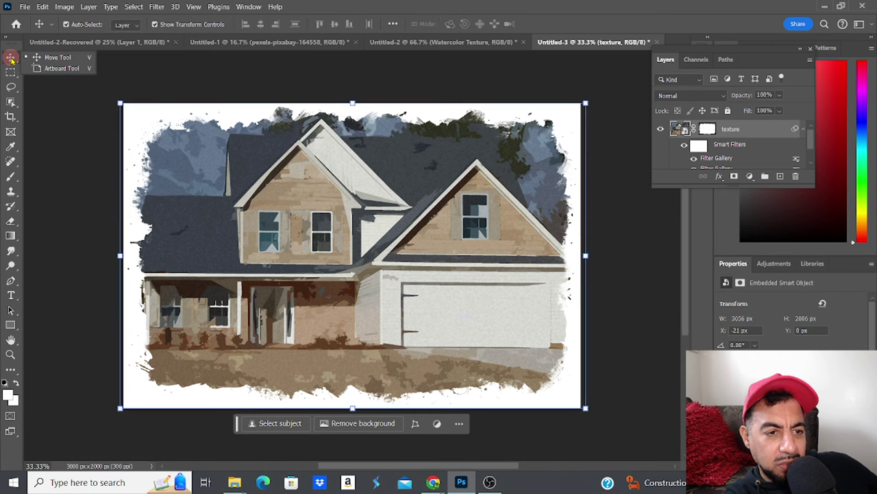
# Quick-export the finished portrait as a PNG named Untitled-3 in the Downloads folder
pyautogui.click(25, 7)
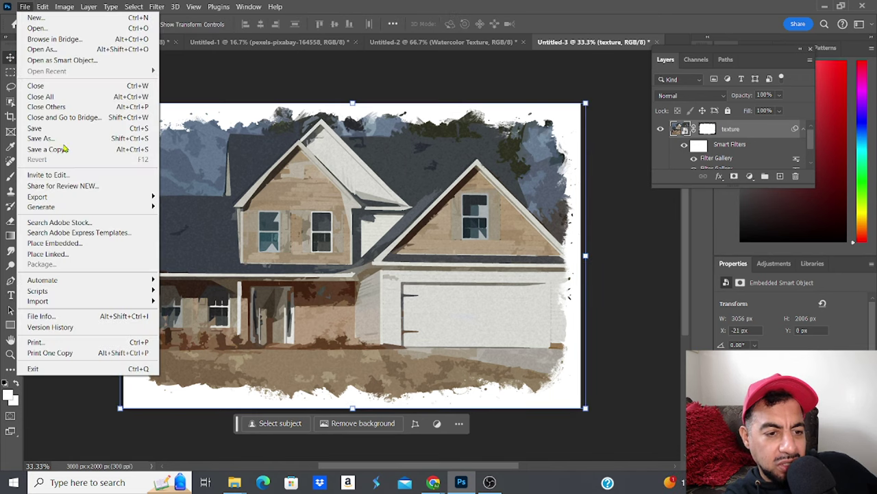
pyautogui.moveTo(77, 202)
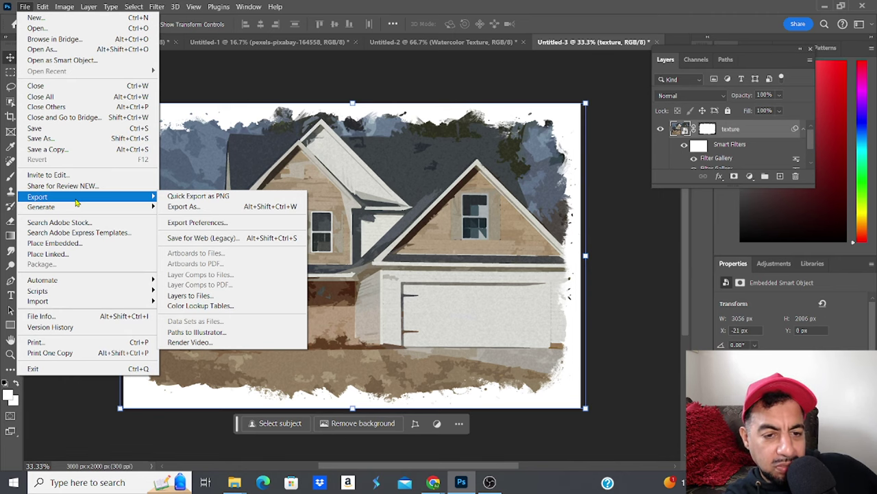
pyautogui.click(180, 197)
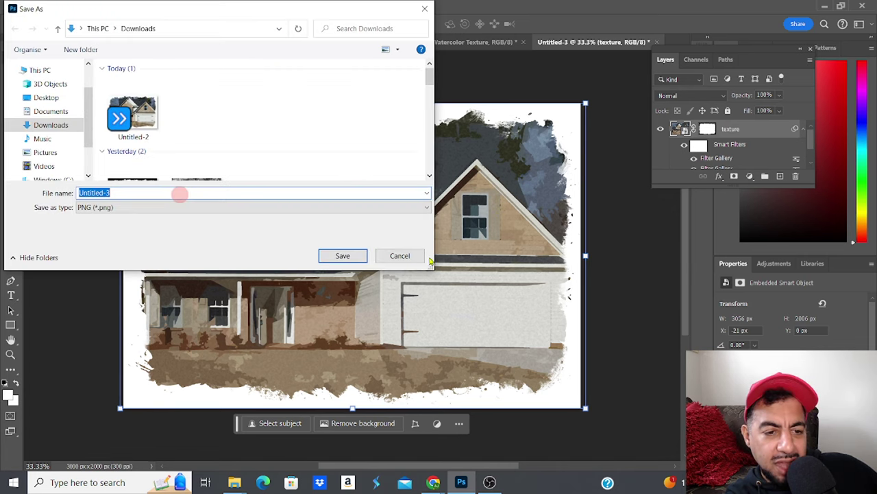
pyautogui.click(346, 255)
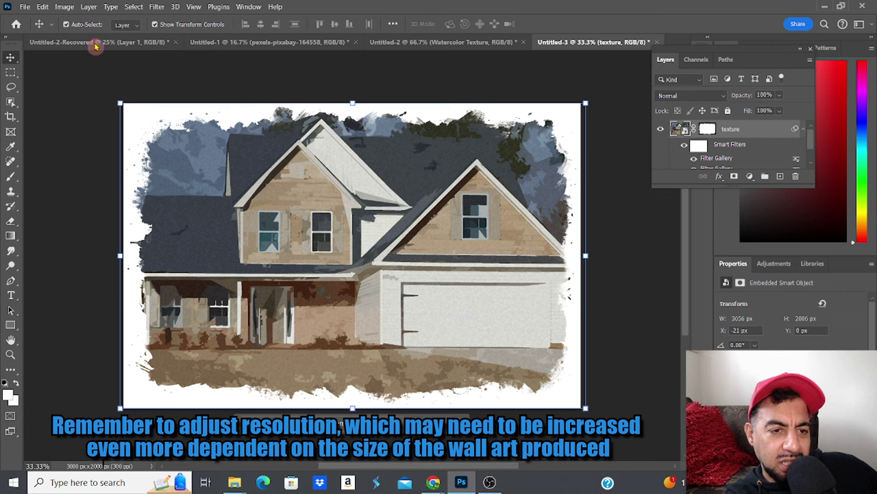
# Review the document's Image Size dimensions, resolution and available width units, and leave without applying changes
pyautogui.click(64, 9)
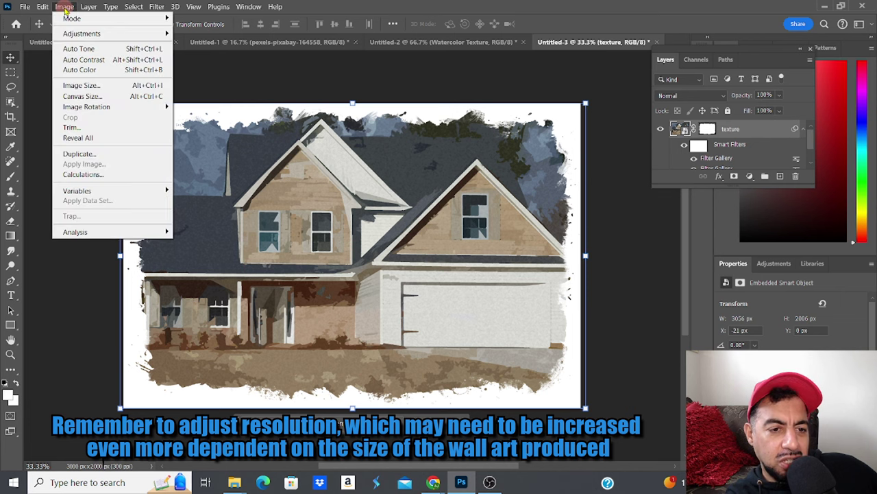
pyautogui.click(81, 88)
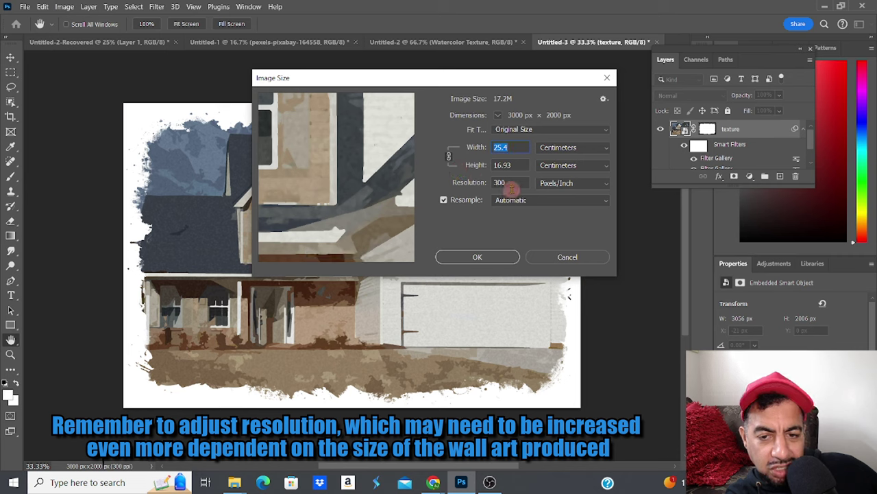
pyautogui.click(558, 150)
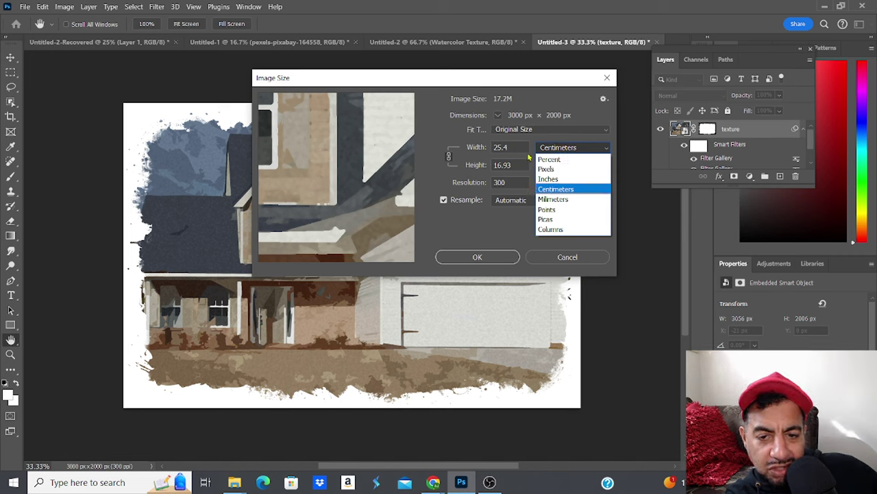
pyautogui.click(607, 80)
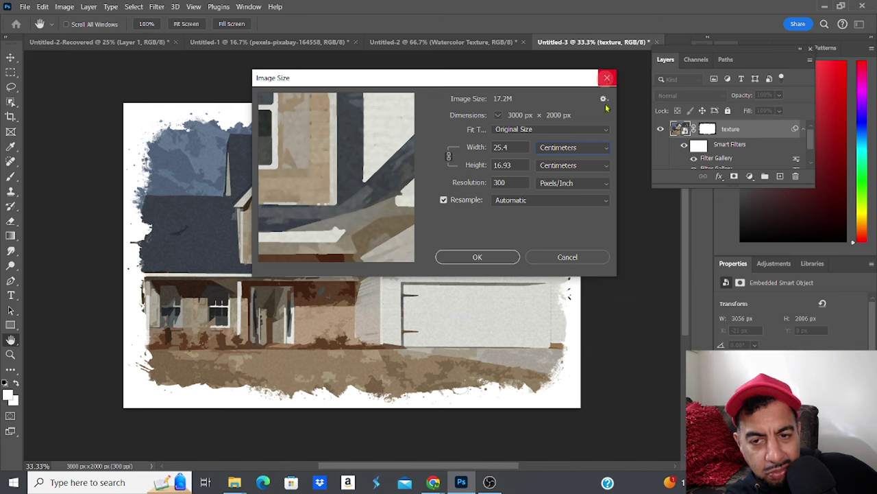
pyautogui.click(583, 257)
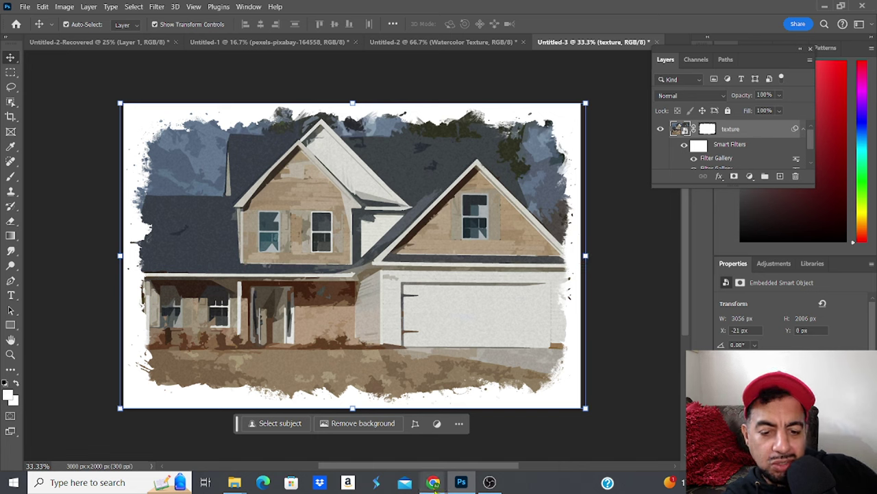
# Switch to Chrome to check the portrait size options offered in the Etsy listing, and return to Photoshop
pyautogui.moveTo(434, 481)
pyautogui.click(488, 402)
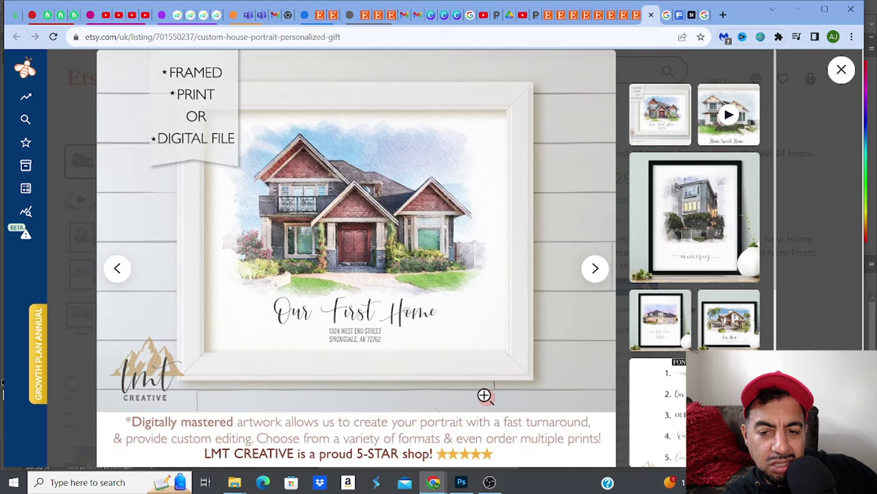
pyautogui.click(842, 72)
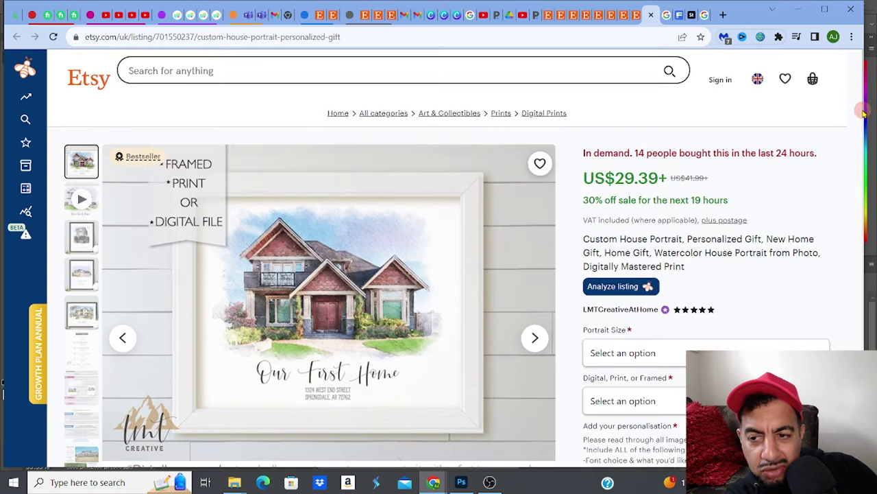
pyautogui.scroll(-3, 864, 123)
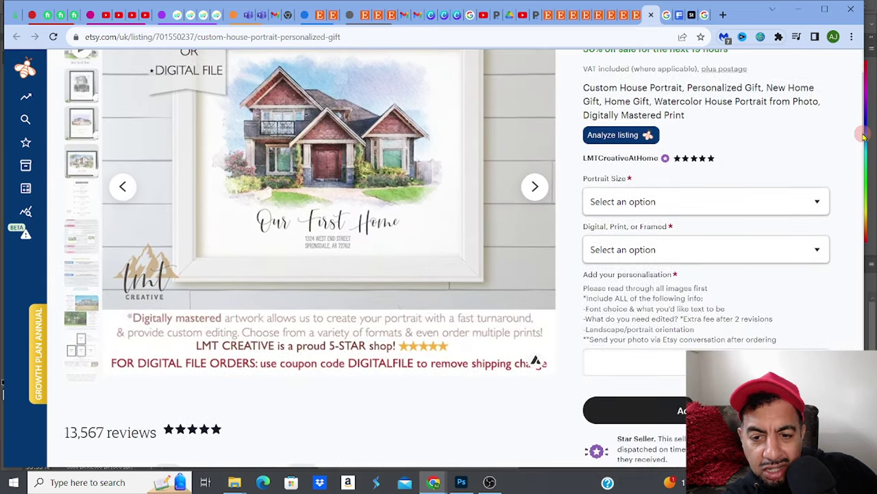
pyautogui.click(798, 203)
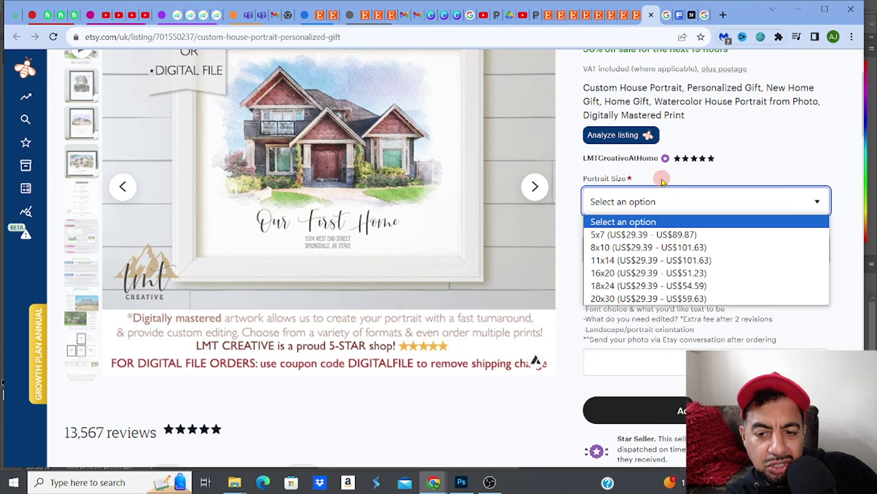
pyautogui.click(766, 147)
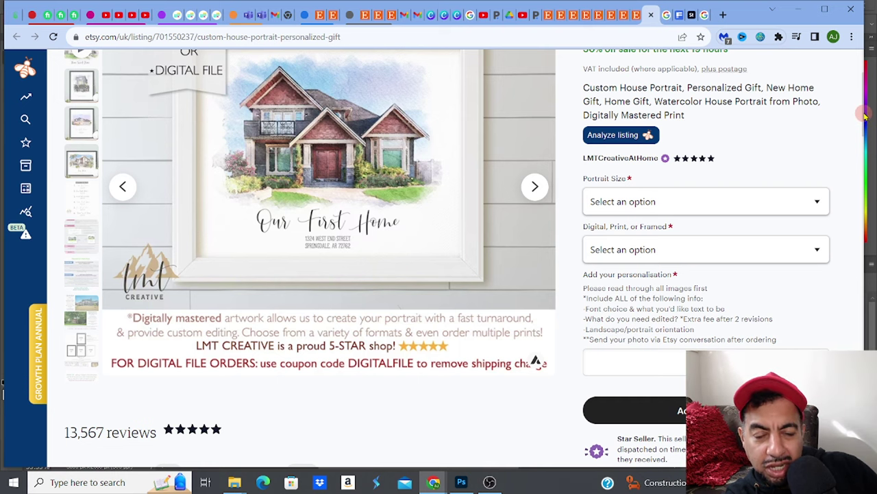
pyautogui.scroll(2, 865, 116)
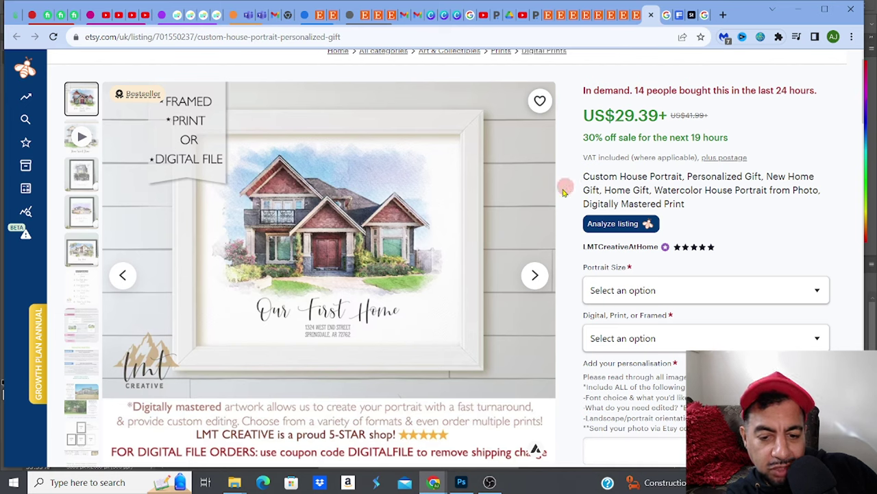
pyautogui.click(463, 484)
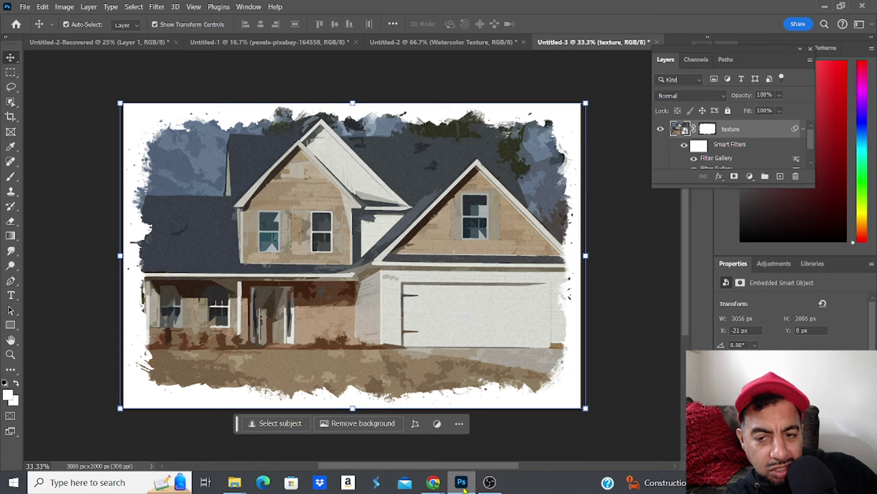